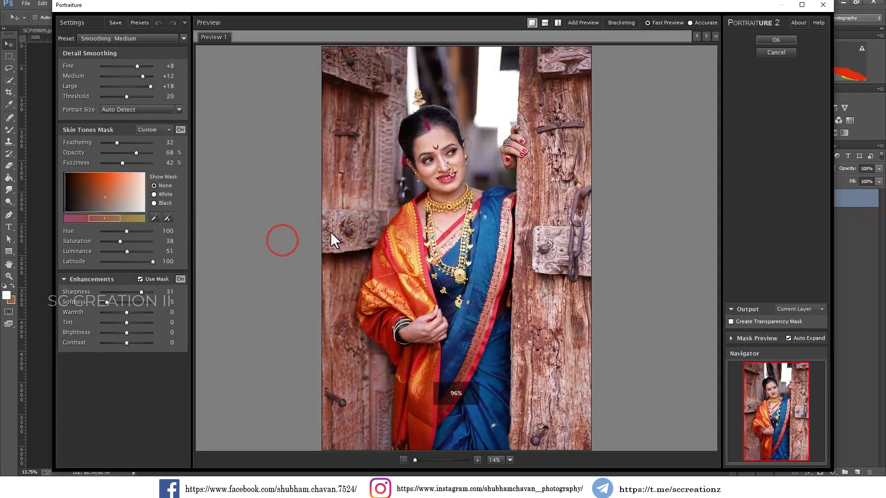
Step: Sample the cheek skin in two spots for the skin tones mask, and apply the Portraiture smoothing
{"action": "scroll", "coordinate": [436, 142], "scroll_direction": "up", "scroll_amount": 4}
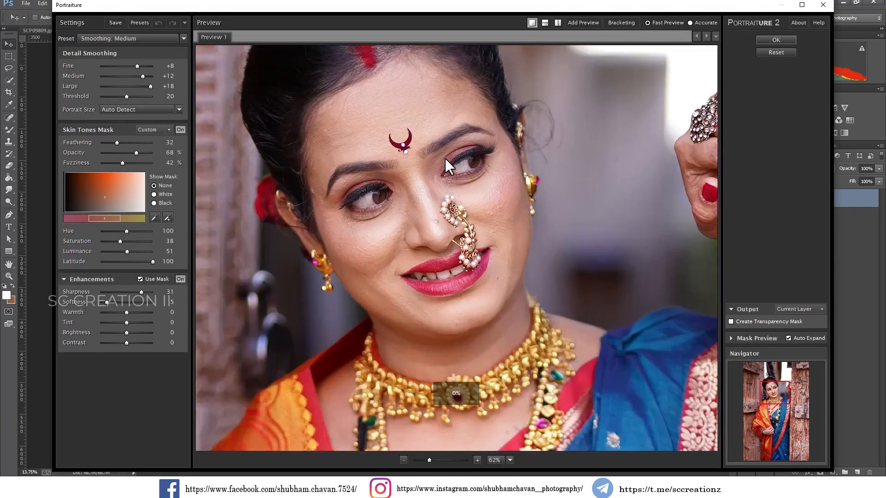
{"action": "left_click", "coordinate": [471, 218]}
{"action": "left_click", "coordinate": [168, 218]}
{"action": "left_click", "coordinate": [502, 218]}
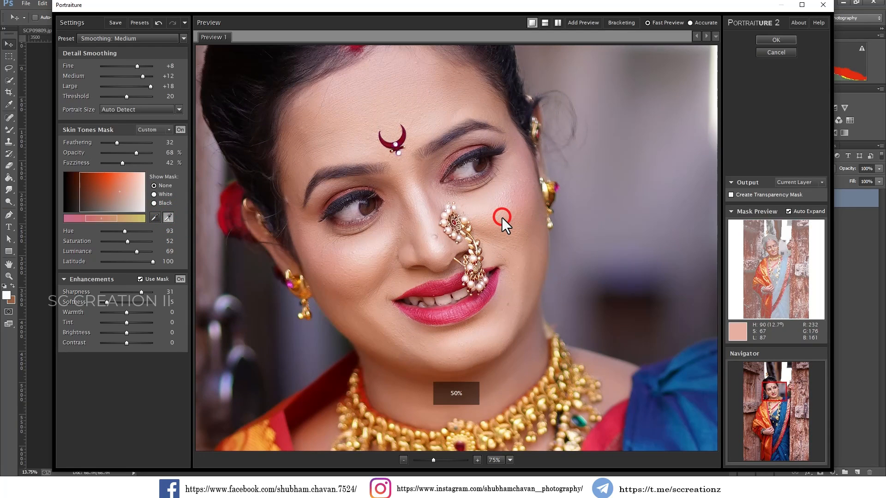
{"action": "left_click", "coordinate": [493, 209]}
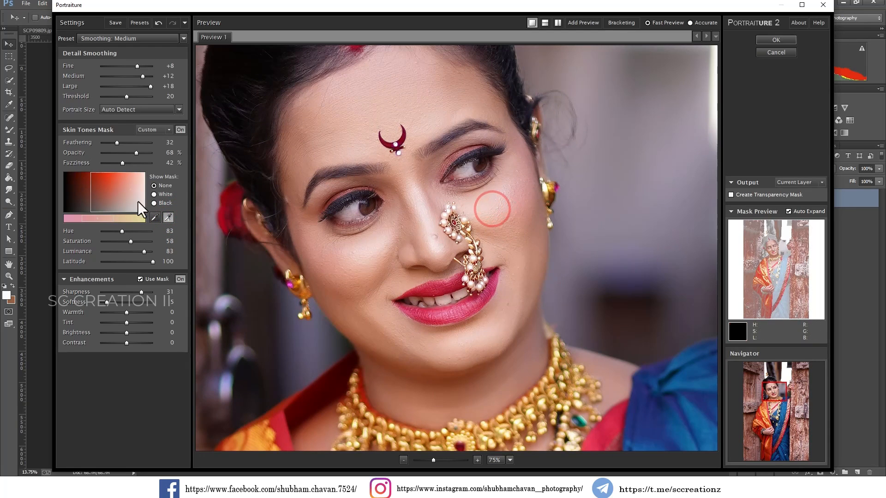
{"action": "key", "text": "Return"}
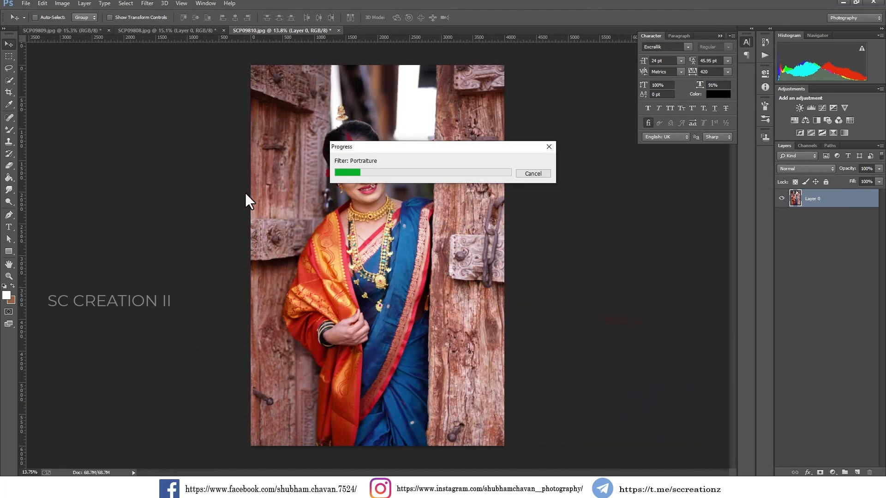
Step: Remove the small blemishes on the nose and below the corner of the mouth with the Spot Healing Brush
{"action": "left_click", "coordinate": [10, 119]}
{"action": "left_click", "coordinate": [55, 118]}
{"action": "scroll", "coordinate": [368, 158], "scroll_direction": "up", "scroll_amount": 14}
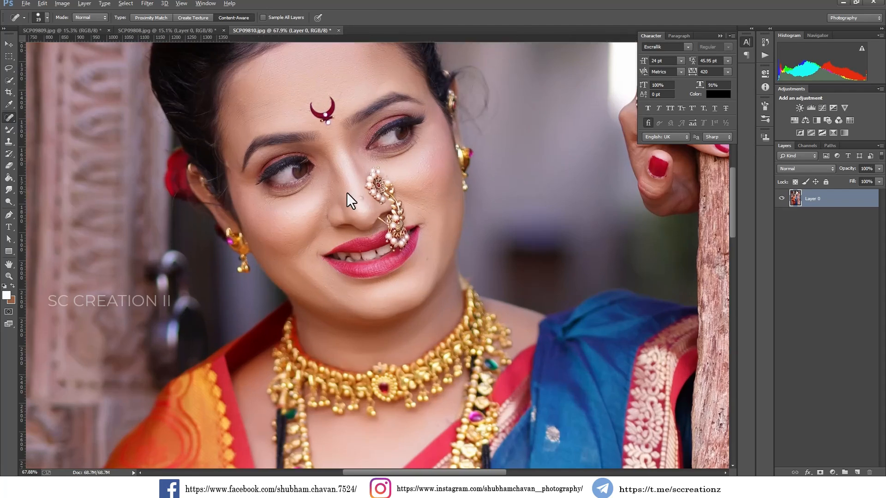
{"action": "scroll", "coordinate": [347, 193], "scroll_direction": "up", "scroll_amount": 7}
{"action": "right_click", "coordinate": [351, 201]}
{"action": "left_click", "coordinate": [345, 194]}
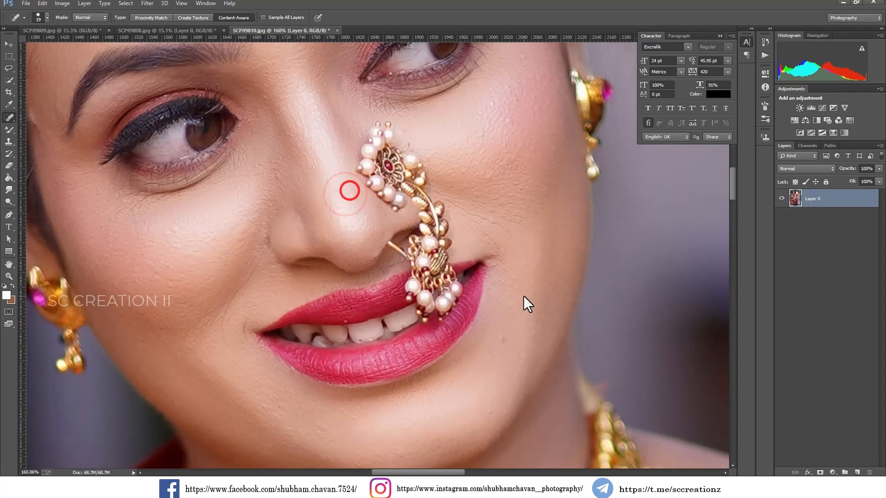
{"action": "left_click", "coordinate": [506, 336]}
Step: Lighten the neck and upper chest skin using the Dodge tool with its range set to Midtones
{"action": "scroll", "coordinate": [525, 344], "scroll_direction": "down", "scroll_amount": 5}
{"action": "scroll", "coordinate": [527, 332], "scroll_direction": "down", "scroll_amount": 13}
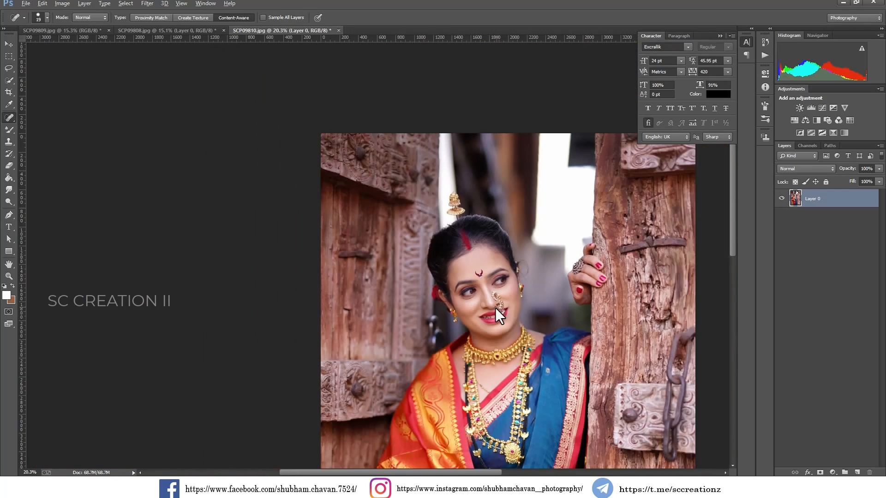
{"action": "scroll", "coordinate": [500, 356], "scroll_direction": "down", "scroll_amount": 2}
{"action": "scroll", "coordinate": [364, 206], "scroll_direction": "up", "scroll_amount": 9}
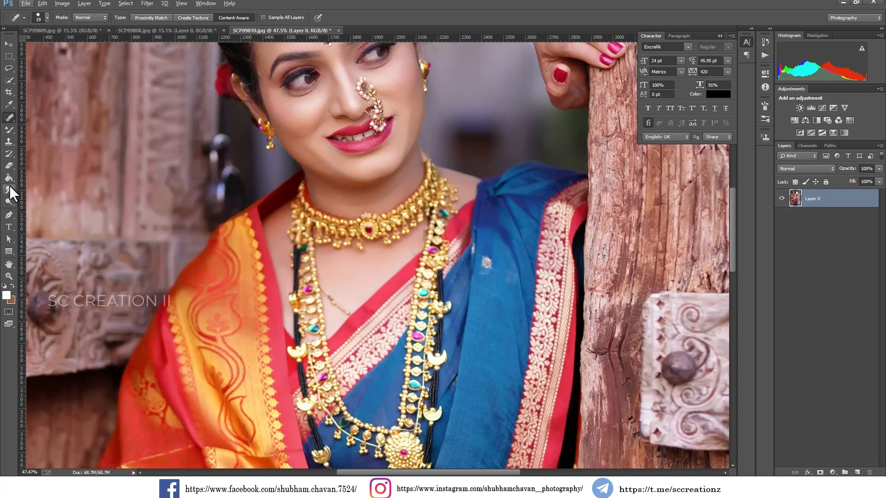
{"action": "right_click", "coordinate": [9, 200]}
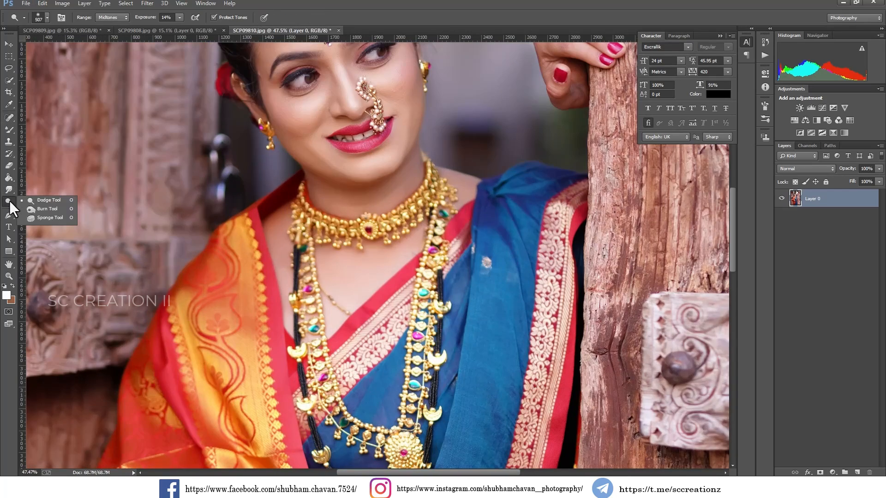
{"action": "left_click", "coordinate": [44, 203]}
{"action": "left_click", "coordinate": [110, 18]}
{"action": "left_click", "coordinate": [112, 35]}
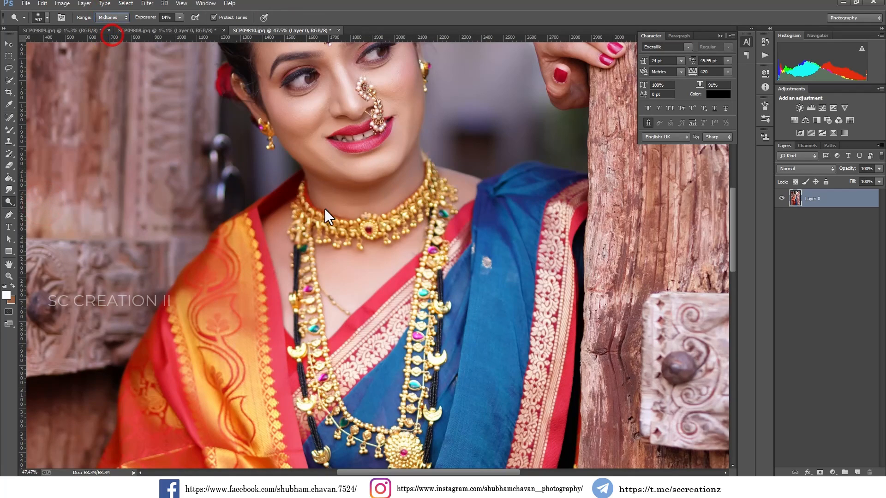
{"action": "left_click_drag", "start_coordinate": [381, 195], "coordinate": [364, 203]}
{"action": "mouse_move", "coordinate": [290, 227]}
{"action": "left_mouse_down"}
{"action": "mouse_move", "coordinate": [287, 195]}
{"action": "mouse_move", "coordinate": [305, 191]}
{"action": "left_mouse_up"}
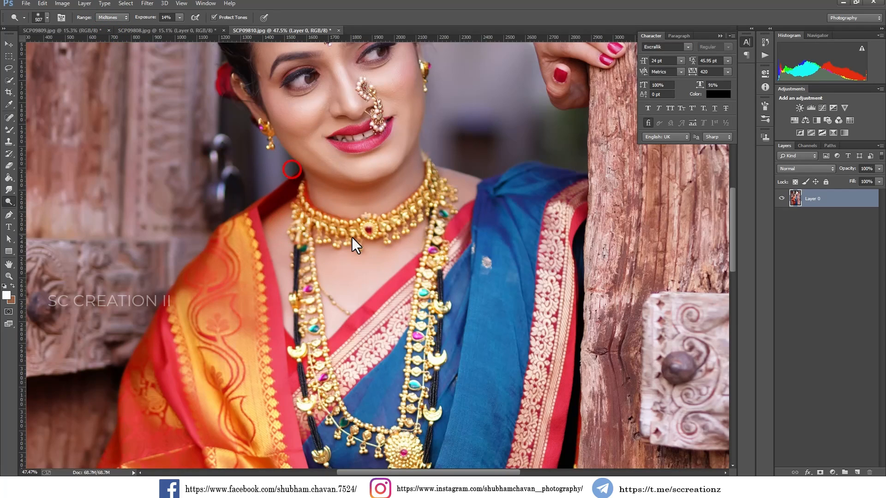
{"action": "left_click_drag", "start_coordinate": [368, 270], "coordinate": [365, 244]}
Step: Set the Dodge range to Shadows and lighten the darker skin on the neck and face
{"action": "scroll", "coordinate": [275, 199], "scroll_direction": "down", "scroll_amount": 2}
{"action": "left_click", "coordinate": [117, 17]}
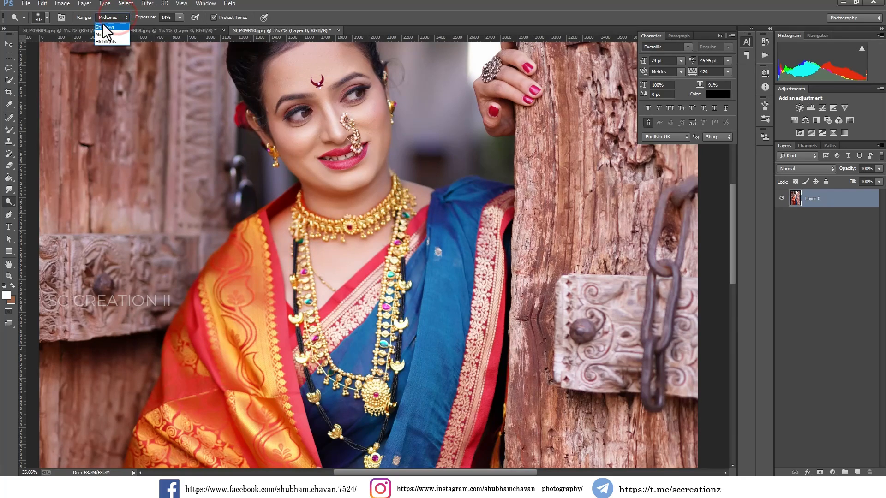
{"action": "left_click", "coordinate": [361, 203]}
{"action": "left_click", "coordinate": [295, 216]}
{"action": "scroll", "coordinate": [323, 153], "scroll_direction": "up", "scroll_amount": 2}
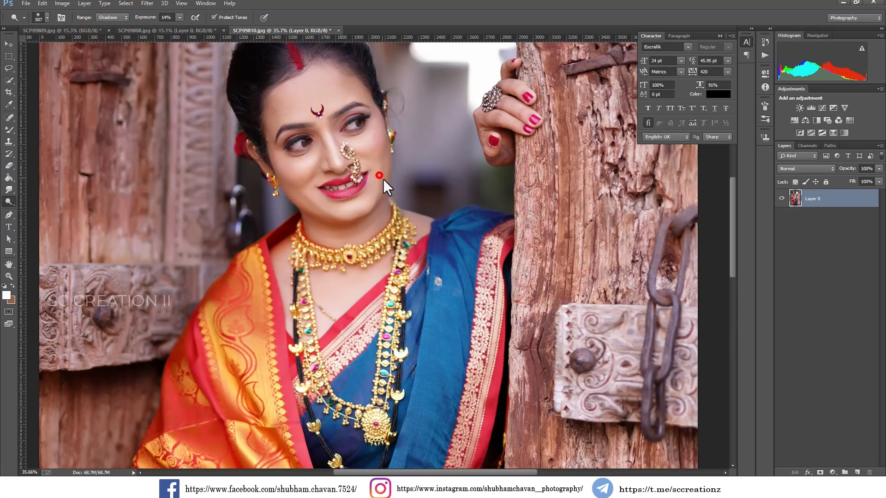
{"action": "left_click", "coordinate": [379, 176]}
{"action": "left_click", "coordinate": [270, 134]}
{"action": "scroll", "coordinate": [278, 150], "scroll_direction": "down", "scroll_amount": 5}
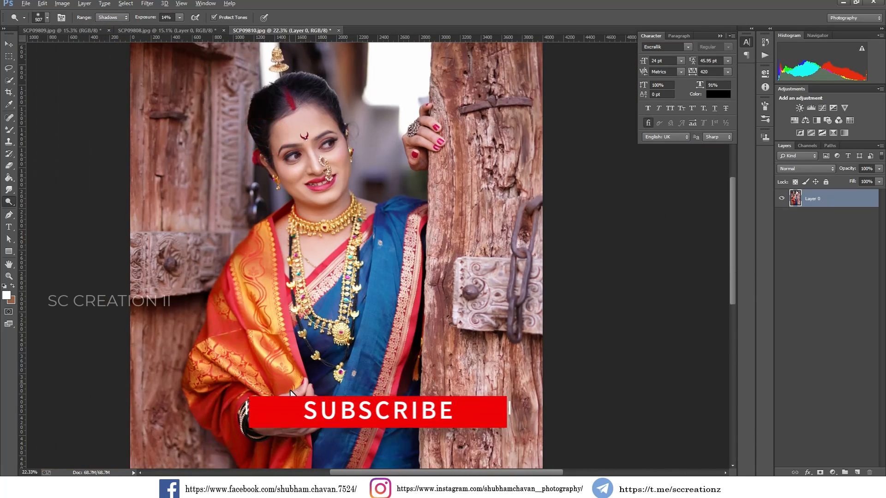
{"action": "scroll", "coordinate": [294, 454], "scroll_direction": "up", "scroll_amount": 3}
{"action": "scroll", "coordinate": [266, 401], "scroll_direction": "down", "scroll_amount": 3}
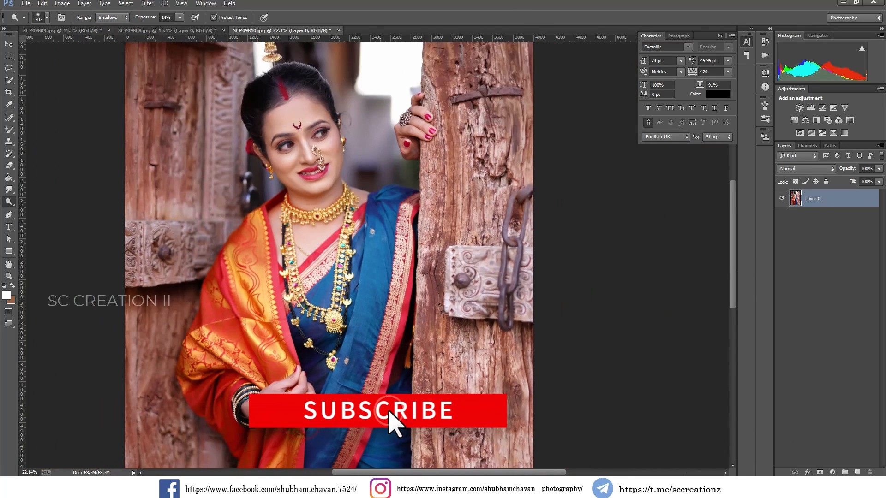
Step: Duplicate Layer 0 as a new layer named "color" in the same document
{"action": "key", "text": "ctrl+0"}
{"action": "left_click", "coordinate": [9, 44]}
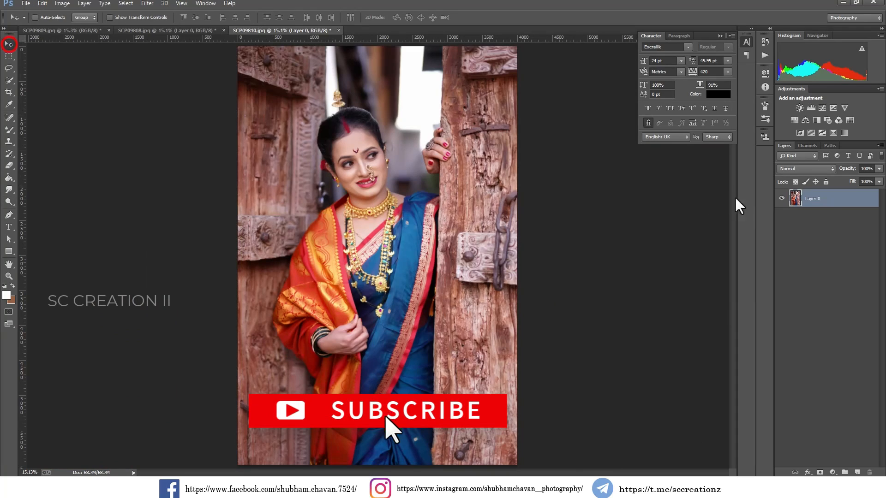
{"action": "right_click", "coordinate": [829, 198]}
{"action": "left_click", "coordinate": [729, 137]}
{"action": "type", "text": "color"}
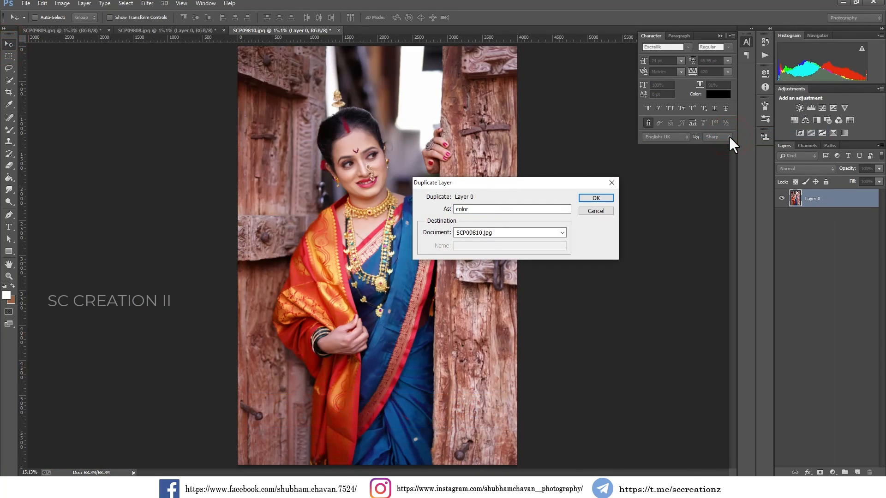
{"action": "key", "text": "Return"}
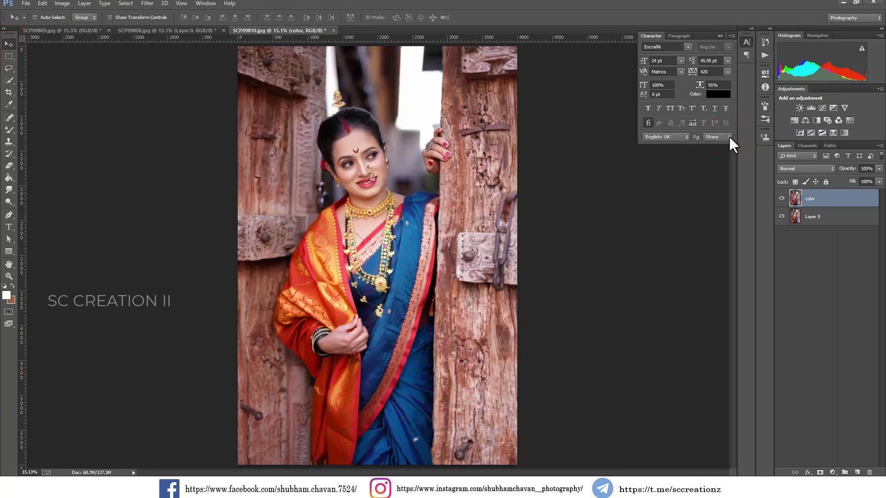
Step: Open the Camera Raw filter on the color layer and set Temperature to -7 and Tint to -16
{"action": "left_click", "coordinate": [156, 7]}
{"action": "left_click", "coordinate": [199, 56]}
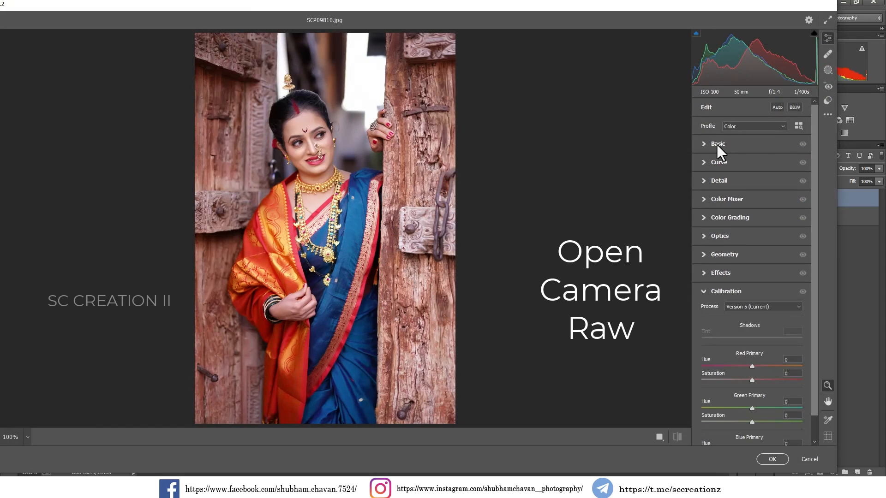
{"action": "left_click", "coordinate": [715, 144]}
{"action": "left_click_drag", "start_coordinate": [752, 180], "coordinate": [747, 196]}
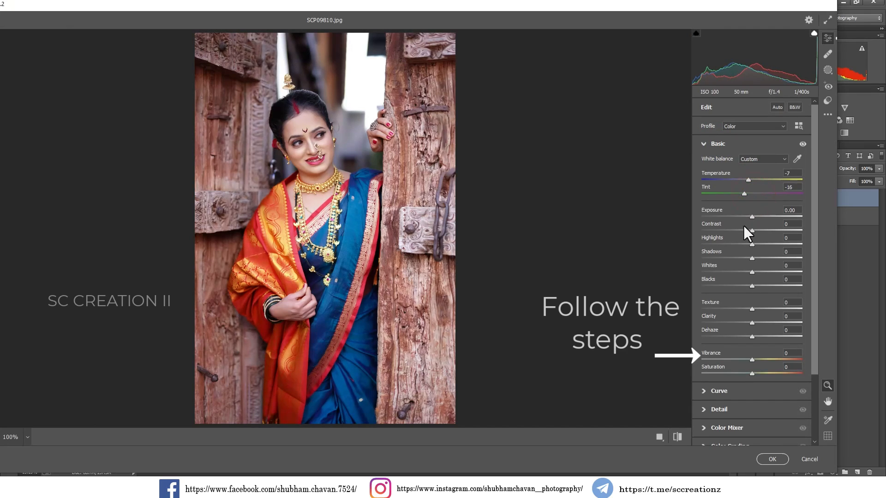
Step: Set Exposure +0.10, Contrast -64, Highlights -26, Shadows +3, Whites -4, Blacks -50 and Vibrance -4
{"action": "left_click_drag", "start_coordinate": [751, 218], "coordinate": [724, 230]}
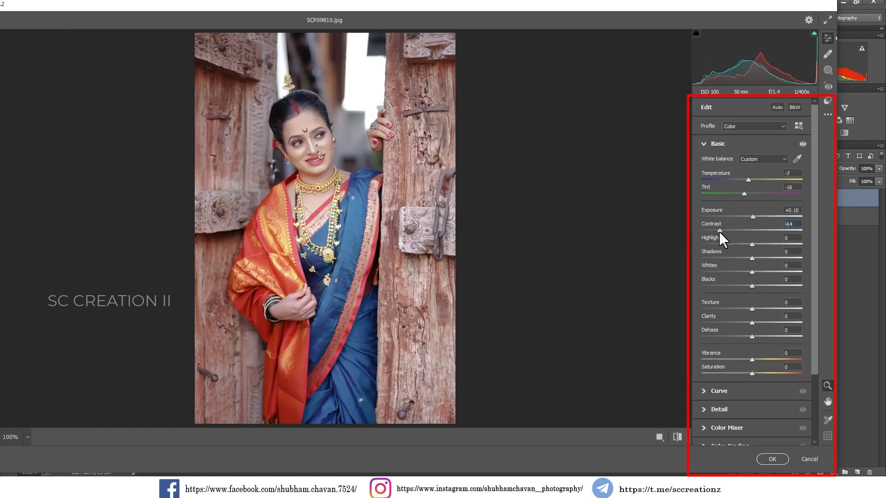
{"action": "left_click", "coordinate": [738, 244]}
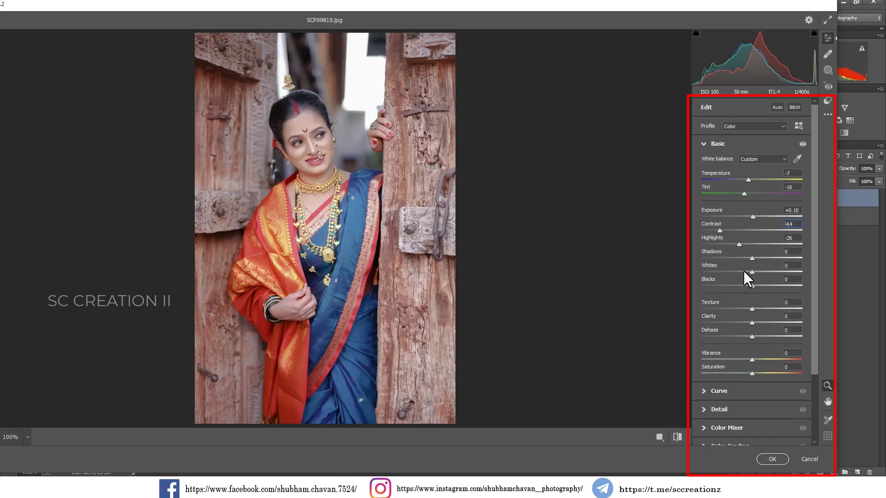
{"action": "left_click_drag", "start_coordinate": [751, 258], "coordinate": [752, 259]}
{"action": "left_click_drag", "start_coordinate": [752, 272], "coordinate": [750, 272]}
{"action": "left_click_drag", "start_coordinate": [751, 272], "coordinate": [728, 287]}
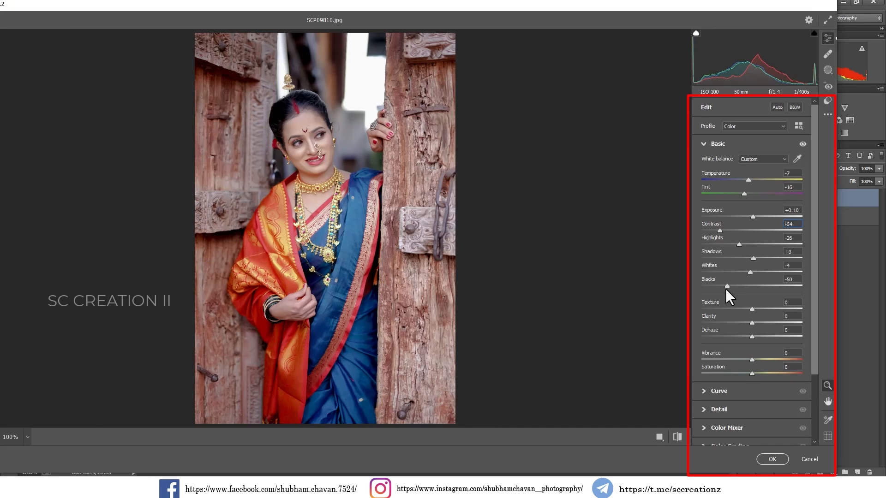
{"action": "mouse_move", "coordinate": [751, 359]}
{"action": "left_mouse_down"}
{"action": "mouse_move", "coordinate": [740, 359]}
{"action": "mouse_move", "coordinate": [816, 362]}
{"action": "mouse_move", "coordinate": [750, 361]}
{"action": "left_mouse_up"}
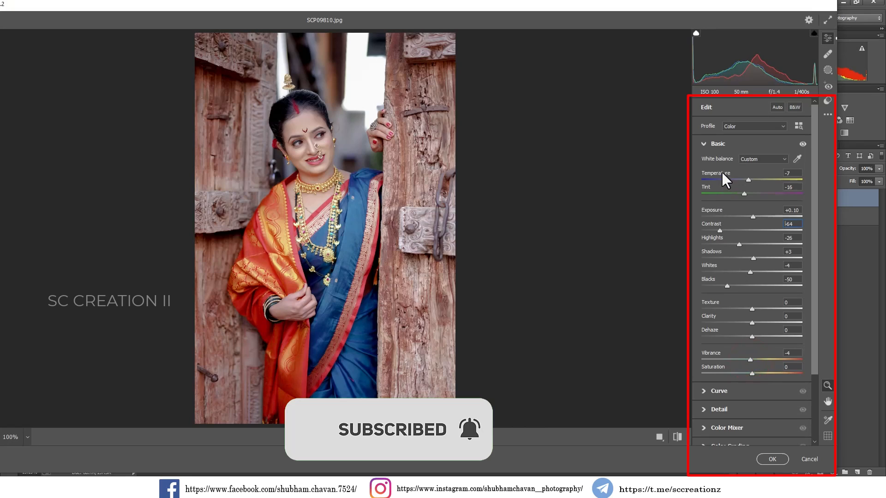
Step: Set the parametric curve to Highlights -14, Lights -24, Darks -5 and Shadows +35
{"action": "left_click", "coordinate": [714, 143]}
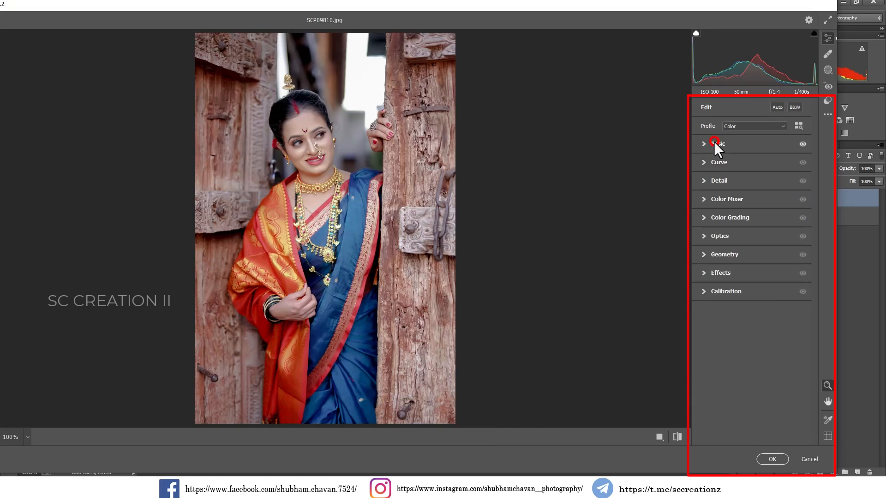
{"action": "left_click", "coordinate": [714, 162]}
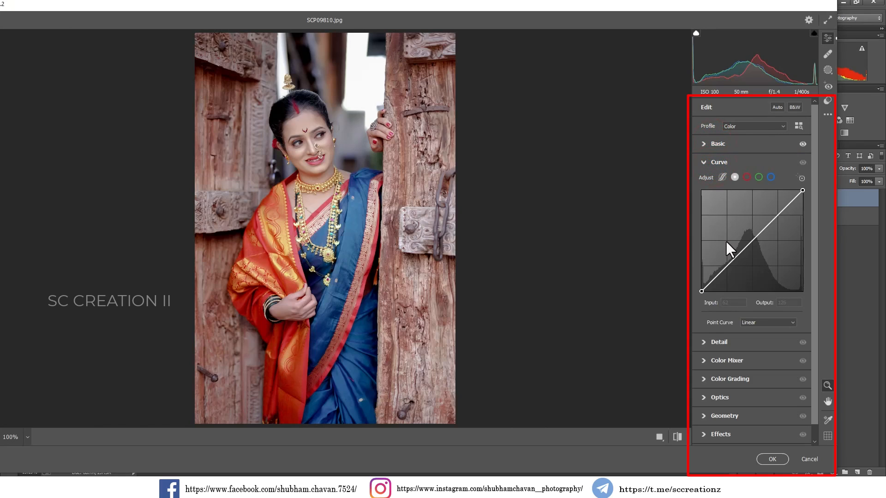
{"action": "left_click", "coordinate": [722, 177]}
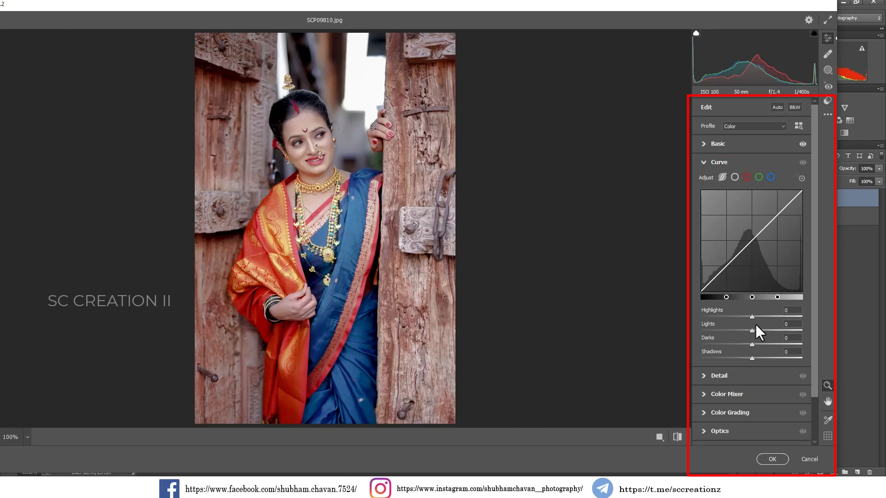
{"action": "left_click_drag", "start_coordinate": [751, 316], "coordinate": [738, 332]}
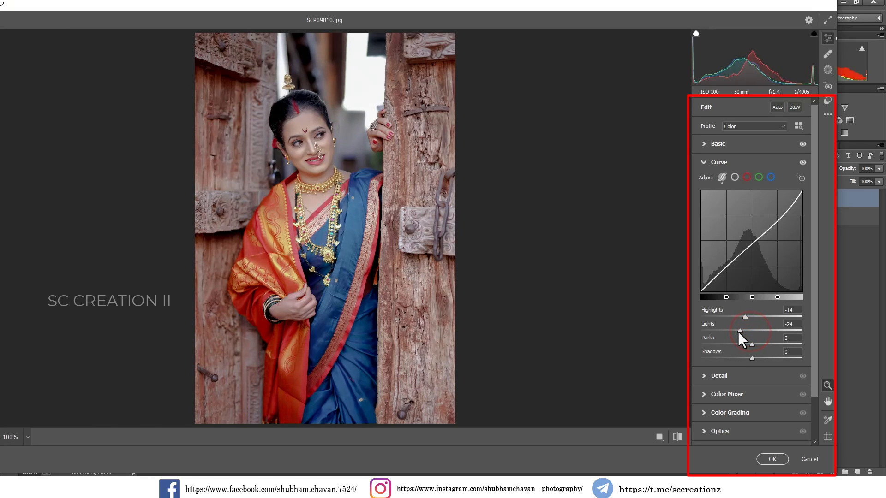
{"action": "left_click_drag", "start_coordinate": [752, 344], "coordinate": [768, 359]}
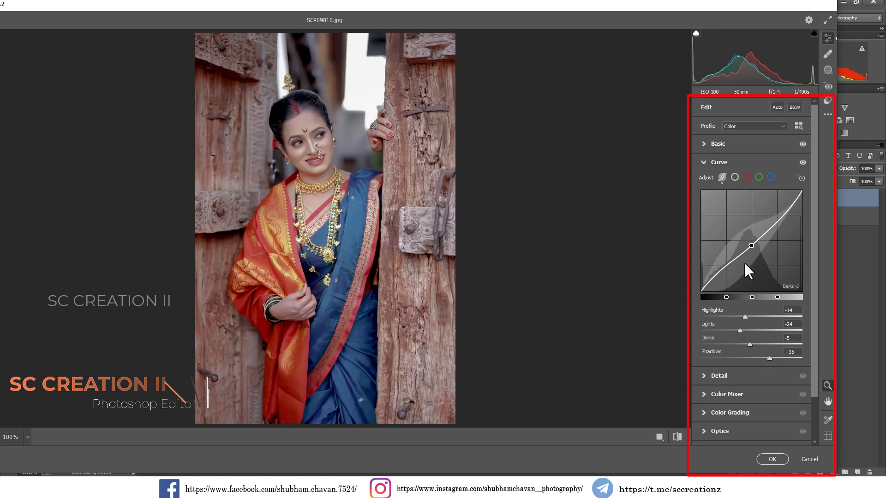
Step: Lower the white end of the RGB point curve and add points at input/output 180/178, 87/92 and 43/51
{"action": "left_click", "coordinate": [735, 177]}
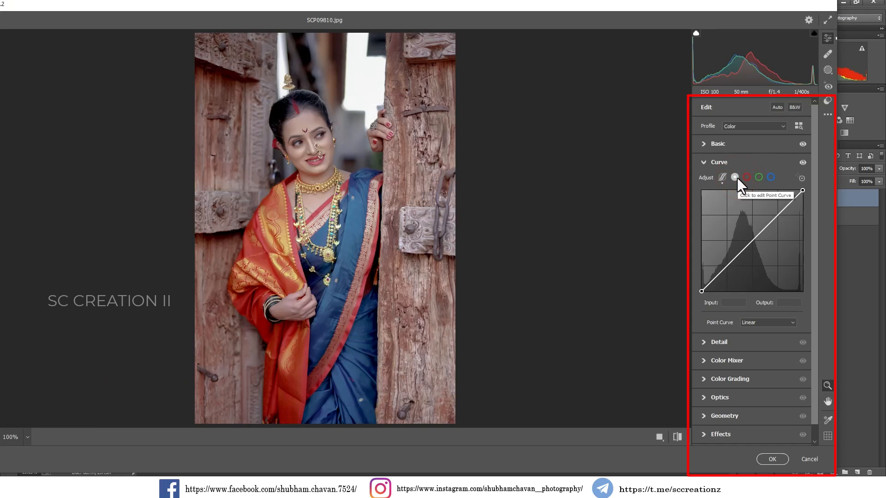
{"action": "left_click_drag", "start_coordinate": [803, 190], "coordinate": [772, 221]}
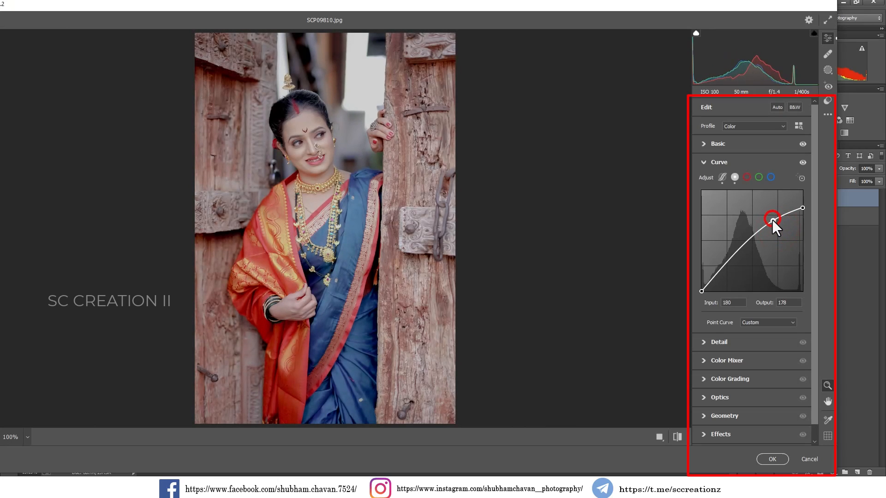
{"action": "left_click", "coordinate": [736, 255]}
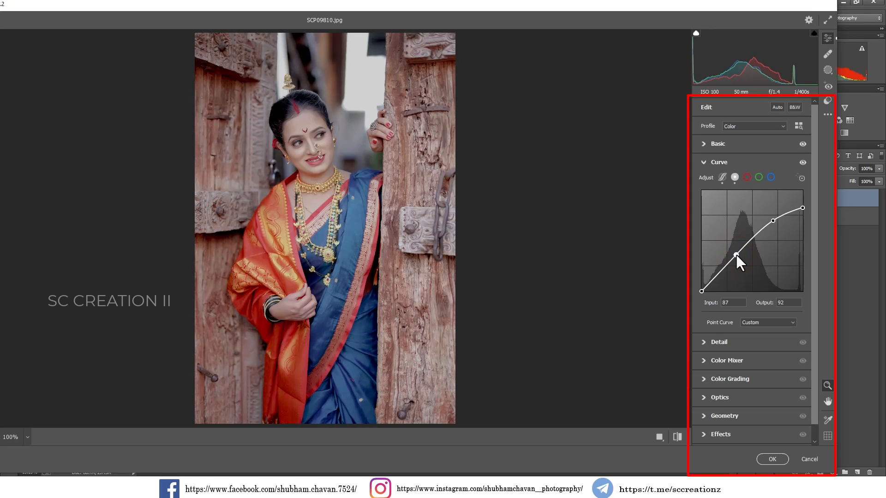
{"action": "left_click", "coordinate": [719, 272]}
{"action": "left_click_drag", "start_coordinate": [719, 271], "coordinate": [718, 270]}
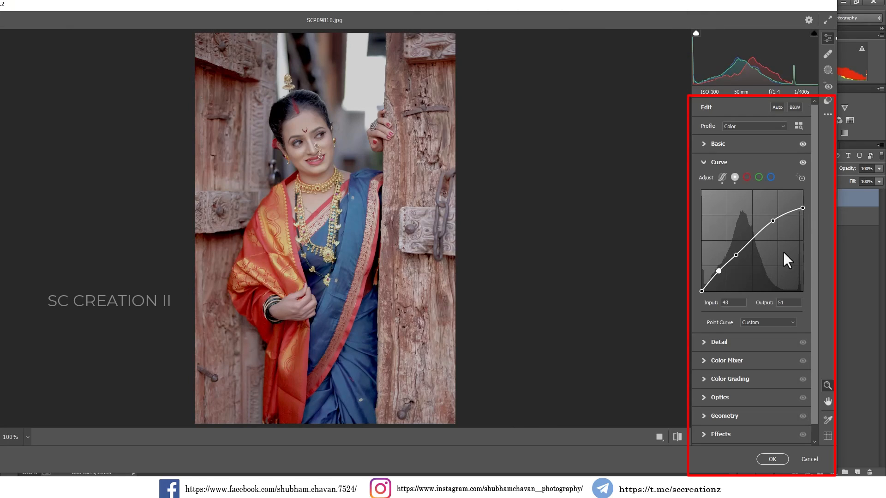
Step: Shape the red channel curve by raising a point in the highlights and placing a midtone point at input 107, output 106
{"action": "left_click", "coordinate": [748, 179]}
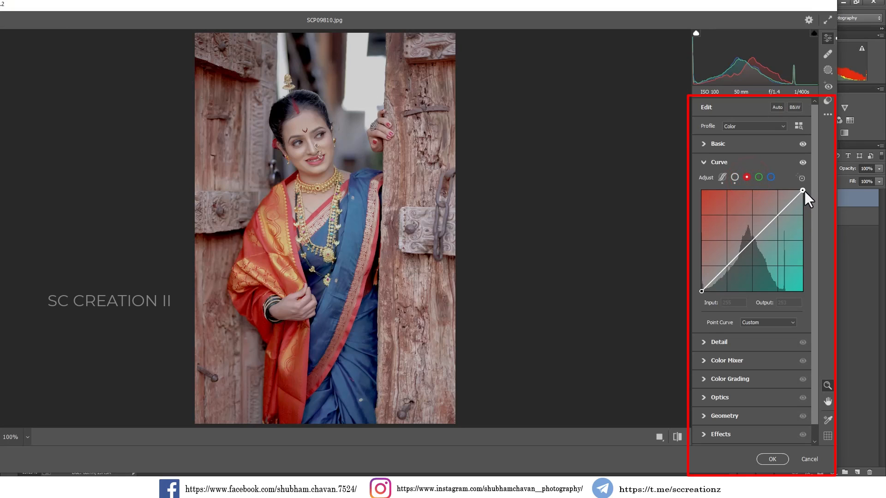
{"action": "left_click_drag", "start_coordinate": [775, 220], "coordinate": [770, 211]}
{"action": "left_click_drag", "start_coordinate": [741, 244], "coordinate": [744, 250]}
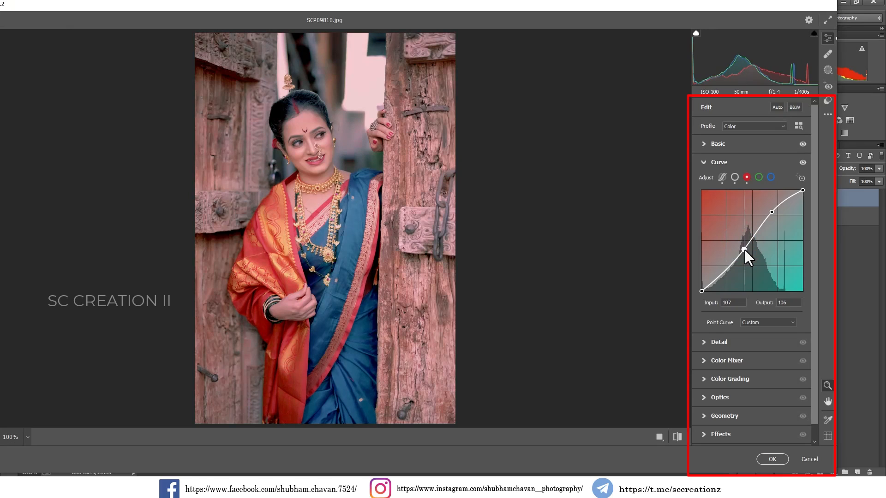
Step: Add two shadow points to the red channel curve at input/output 85/65 and 57/30
{"action": "left_click_drag", "start_coordinate": [744, 250], "coordinate": [736, 265]}
{"action": "left_click", "coordinate": [728, 268]}
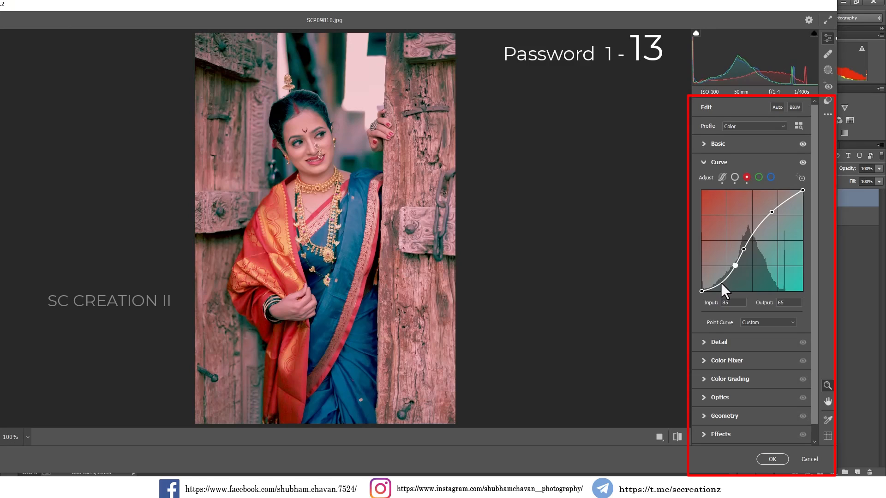
{"action": "left_click", "coordinate": [723, 282]}
{"action": "left_click_drag", "start_coordinate": [724, 279], "coordinate": [724, 279]}
Step: Copy the red channel's curve settings and paste them into the green and blue channels
{"action": "right_click", "coordinate": [770, 221]}
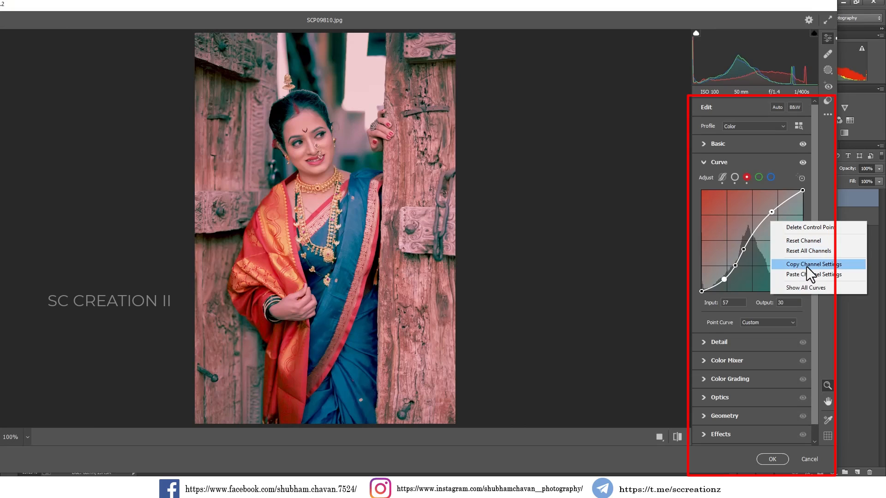
{"action": "left_click", "coordinate": [802, 267]}
{"action": "left_click", "coordinate": [758, 178]}
{"action": "right_click", "coordinate": [769, 212]}
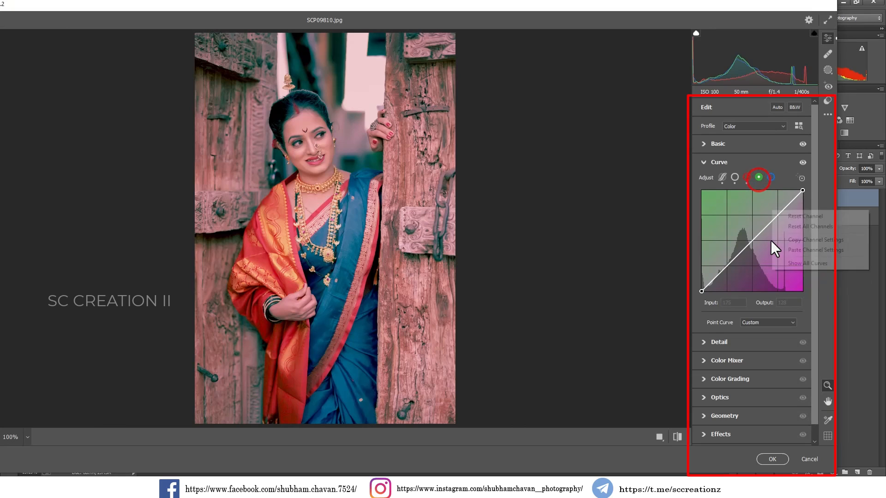
{"action": "left_click", "coordinate": [800, 253]}
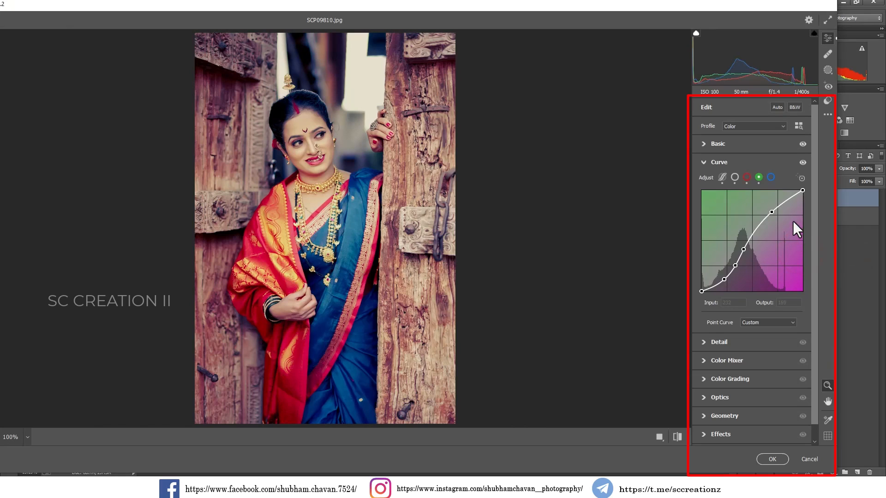
{"action": "left_click", "coordinate": [770, 177]}
{"action": "right_click", "coordinate": [763, 217]}
{"action": "left_click", "coordinate": [788, 257]}
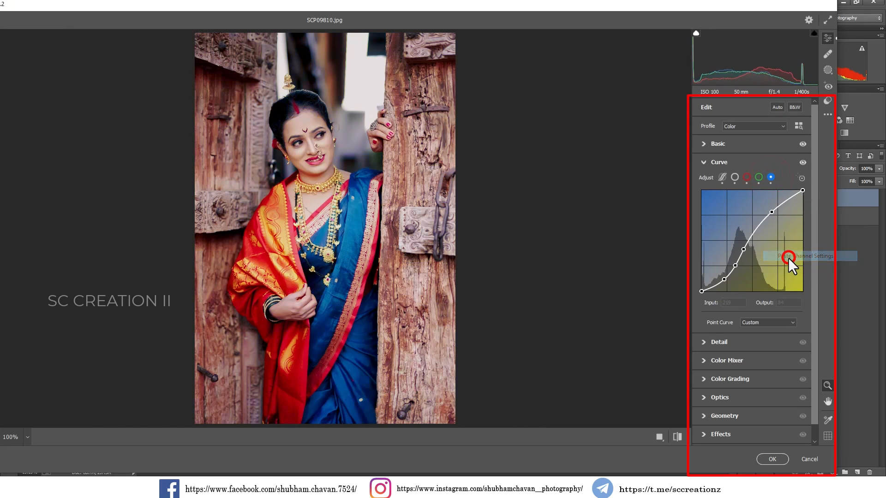
Step: Delete the green channel curve's control point just below the midtone point
{"action": "left_click", "coordinate": [759, 177]}
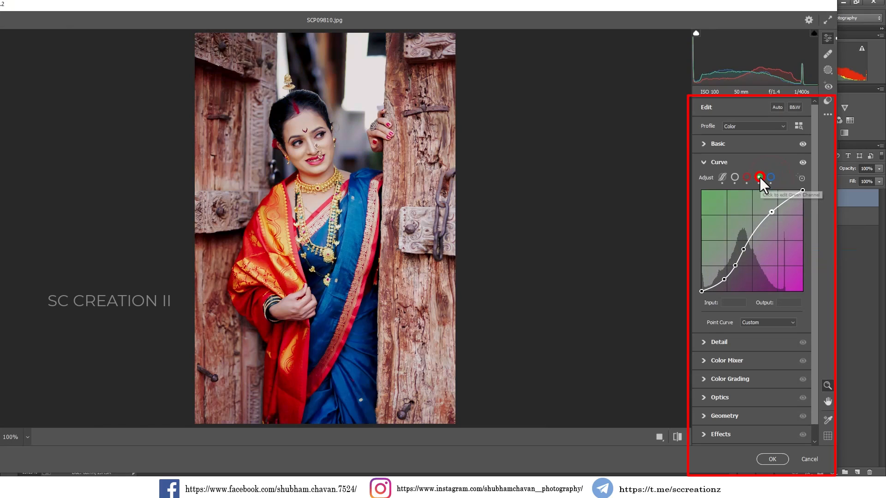
{"action": "right_click", "coordinate": [736, 267]}
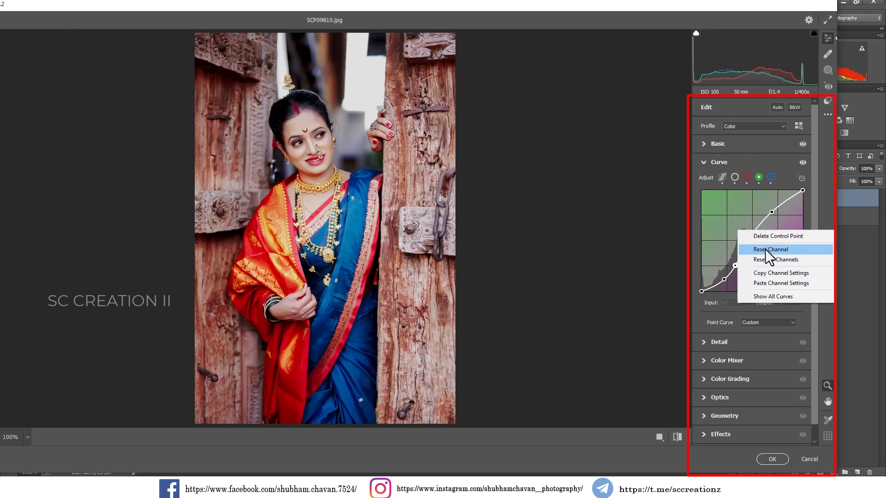
{"action": "left_click", "coordinate": [765, 237]}
{"action": "left_click", "coordinate": [743, 249]}
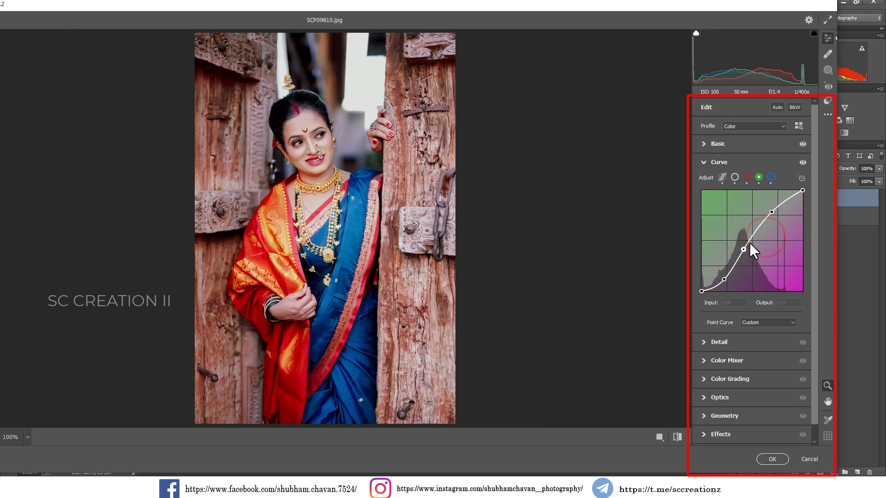
Step: Lower the blue channel curve's darkest inner point slightly, set its black end to input 14, output 8 and its white end to 255/247
{"action": "left_click", "coordinate": [771, 177]}
{"action": "left_click", "coordinate": [735, 266]}
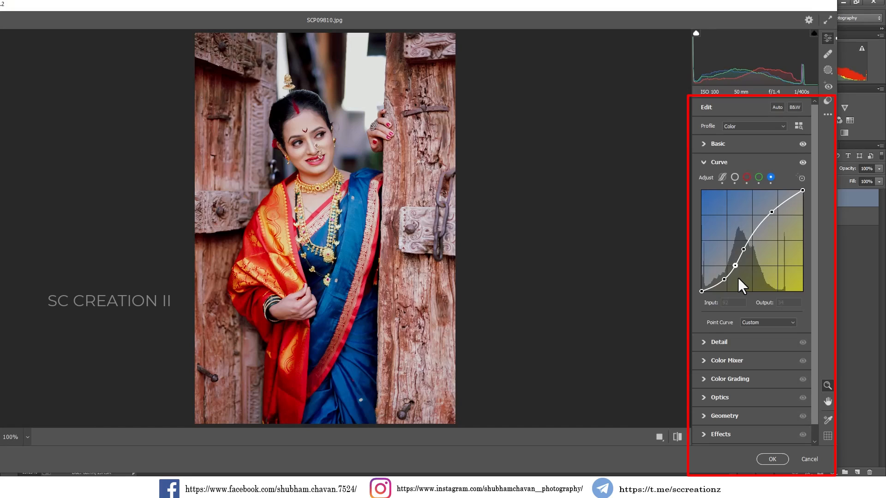
{"action": "left_click_drag", "start_coordinate": [724, 281], "coordinate": [708, 289]}
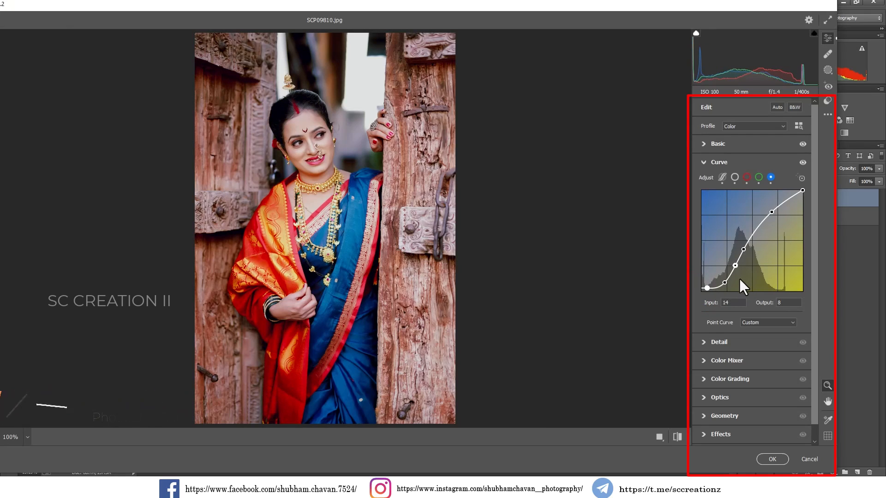
{"action": "left_click_drag", "start_coordinate": [803, 192], "coordinate": [807, 194]}
{"action": "left_click", "coordinate": [743, 249]}
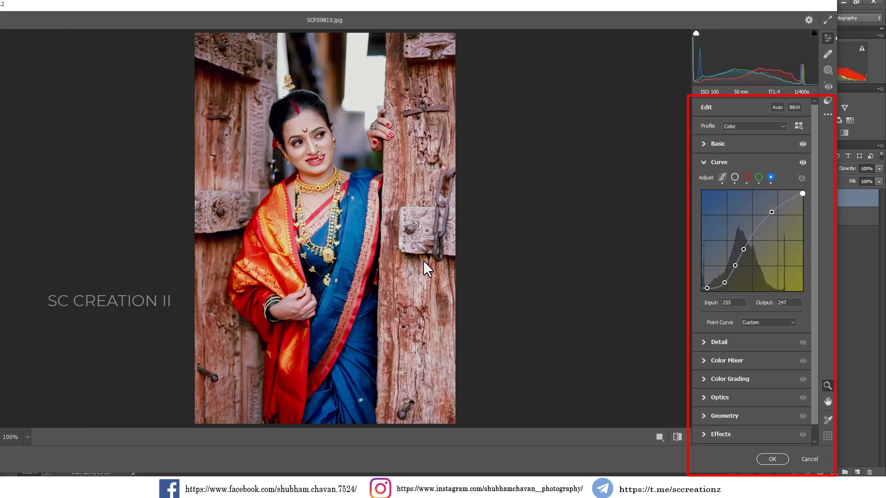
Step: Set Noise Reduction to 12 and slightly raise Color Noise Reduction and Sharpening in the Detail settings
{"action": "left_click", "coordinate": [715, 165]}
{"action": "left_click", "coordinate": [717, 180]}
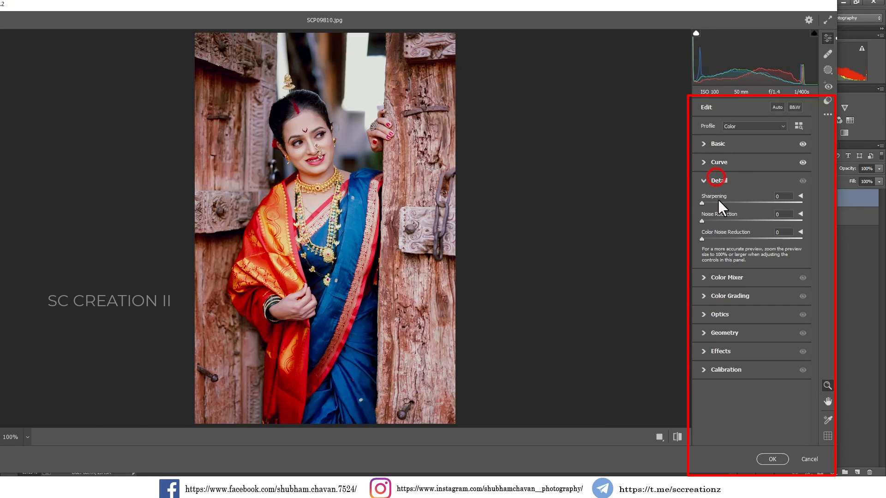
{"action": "left_click", "coordinate": [712, 221]}
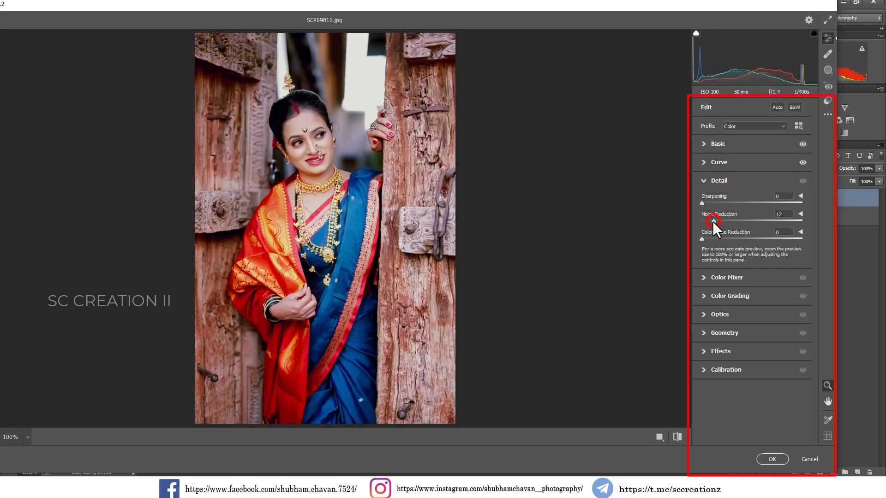
{"action": "left_click", "coordinate": [718, 238]}
{"action": "left_click", "coordinate": [719, 203]}
{"action": "left_click", "coordinate": [707, 179]}
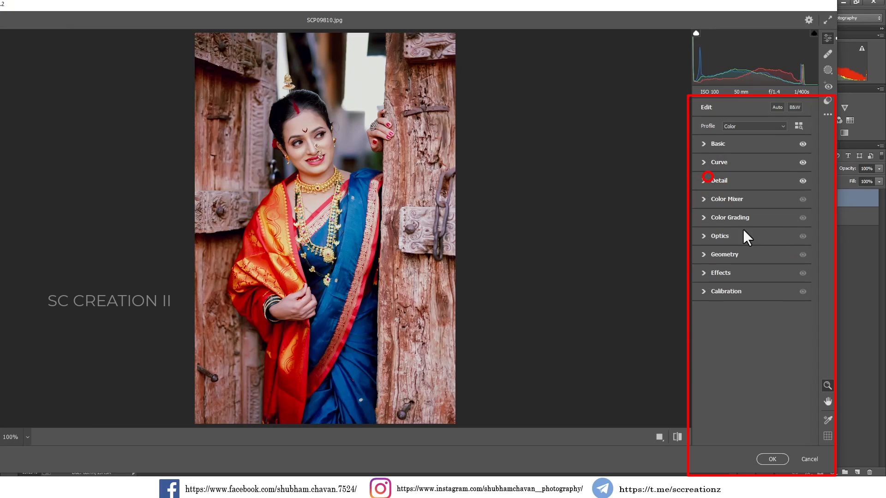
Step: Set the HSL hues to Reds +10, Oranges +6, Yellows -36, Greens -38, Aquas +8, Blues -6, Purples +10 and Magentas +25
{"action": "left_click", "coordinate": [722, 200]}
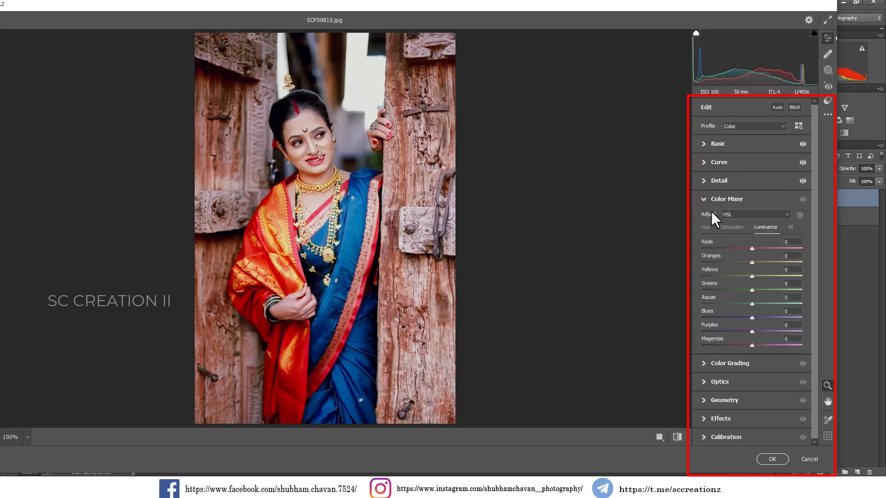
{"action": "left_click", "coordinate": [705, 226]}
{"action": "left_click", "coordinate": [755, 248]}
{"action": "left_click_drag", "start_coordinate": [755, 250], "coordinate": [748, 316]}
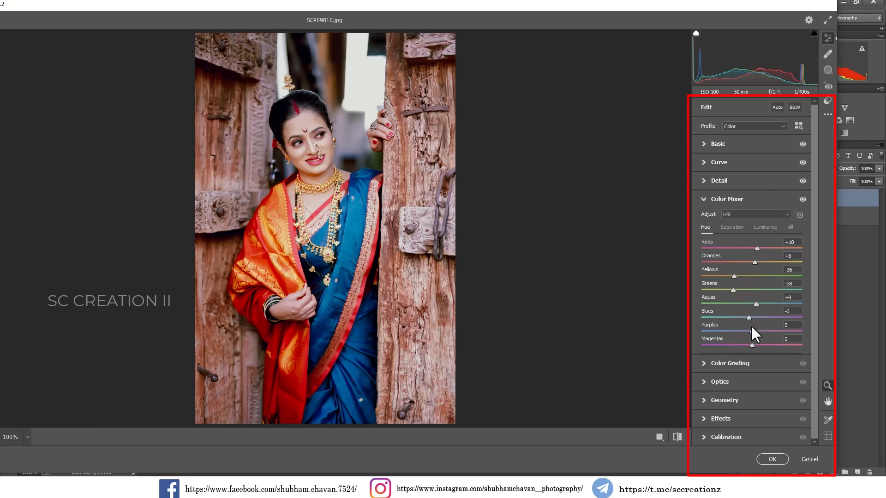
{"action": "left_click_drag", "start_coordinate": [754, 328], "coordinate": [762, 347]}
Step: Set the HSL saturation to Reds +5, Oranges +1, Yellows +64, Greens +36, Aquas +3, Blues +4 and Magentas -22
{"action": "left_click", "coordinate": [723, 227]}
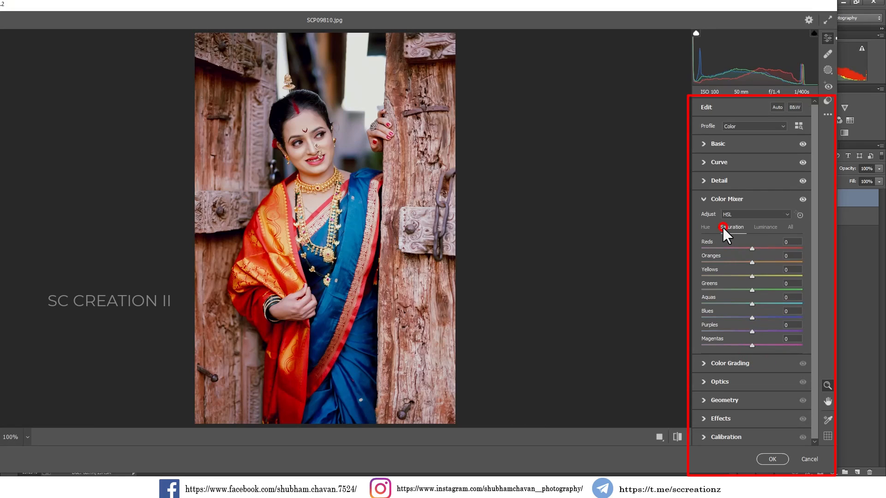
{"action": "left_click_drag", "start_coordinate": [752, 249], "coordinate": [753, 264]}
{"action": "left_click_drag", "start_coordinate": [759, 276], "coordinate": [779, 276]}
{"action": "left_click_drag", "start_coordinate": [752, 305], "coordinate": [756, 318]}
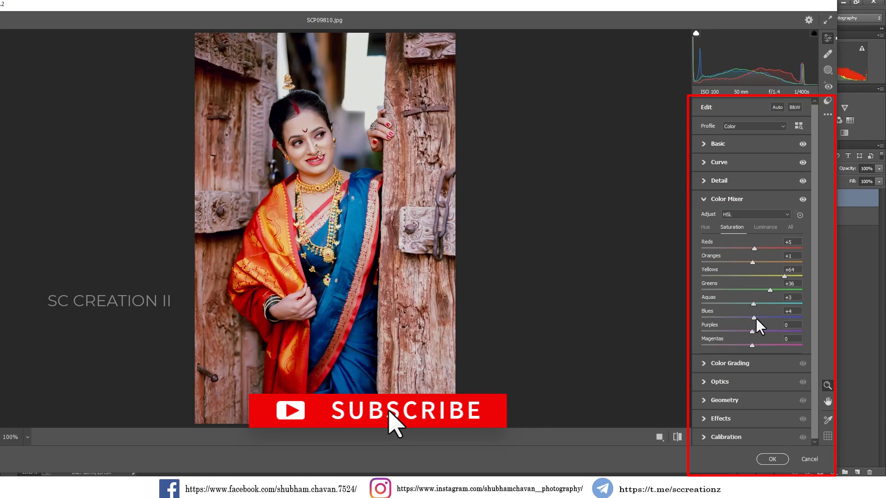
{"action": "left_click", "coordinate": [743, 343]}
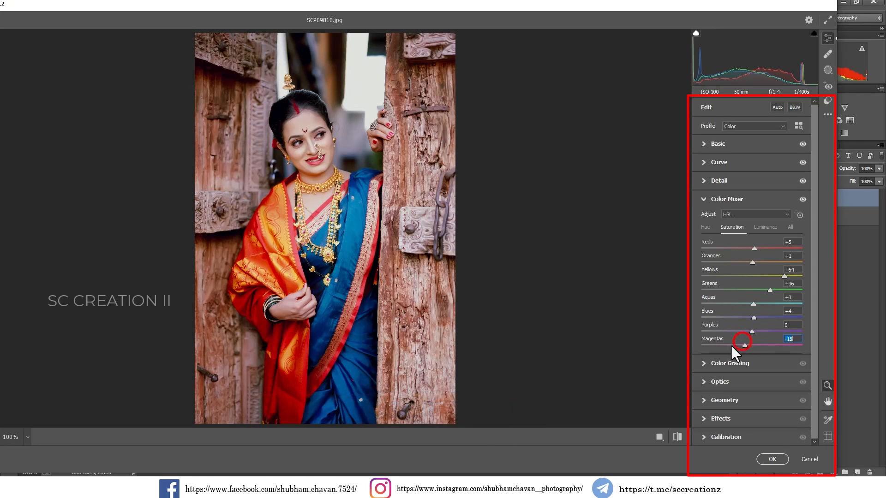
{"action": "left_click_drag", "start_coordinate": [770, 346], "coordinate": [732, 347]}
Step: Set the HSL luminance to Reds -10, Oranges +17, Yellows -49, Aquas +25 and Blues +4, and recheck the saturation and hue values
{"action": "left_click", "coordinate": [760, 231]}
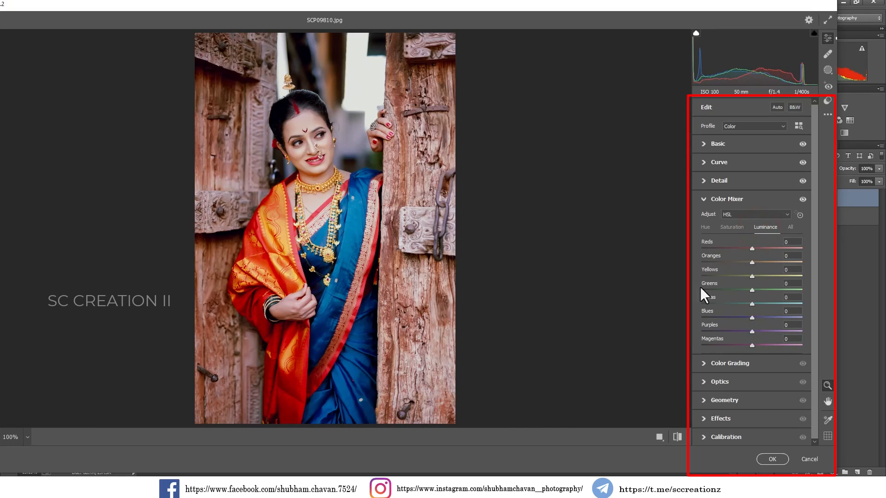
{"action": "left_click", "coordinate": [750, 248]}
{"action": "left_click_drag", "start_coordinate": [746, 250], "coordinate": [746, 251]}
{"action": "left_click", "coordinate": [755, 261]}
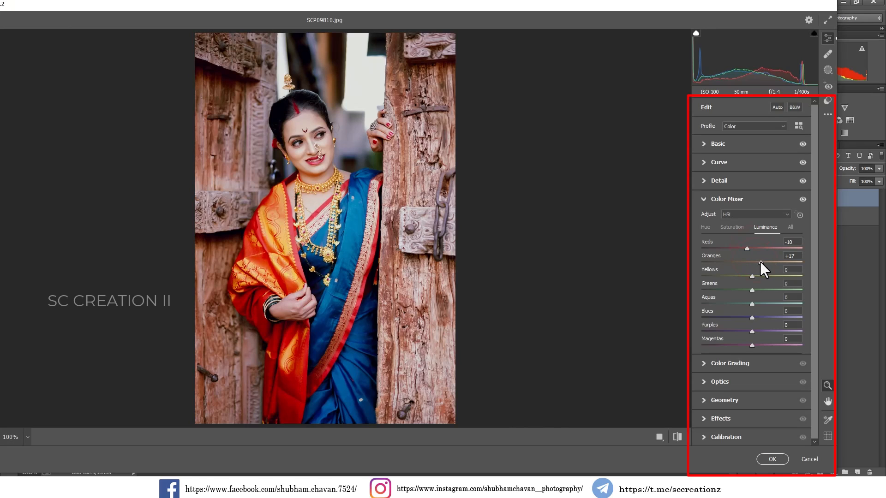
{"action": "left_click", "coordinate": [741, 274]}
{"action": "left_click_drag", "start_coordinate": [737, 277], "coordinate": [727, 278]}
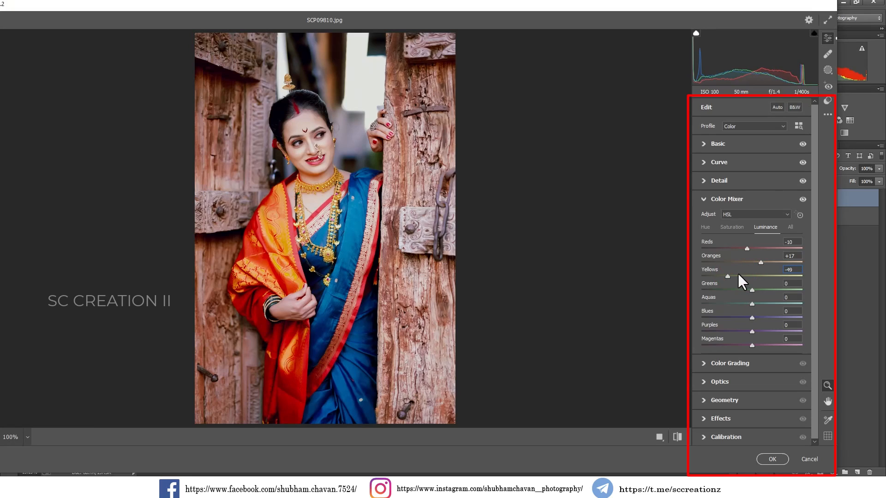
{"action": "left_click", "coordinate": [758, 316]}
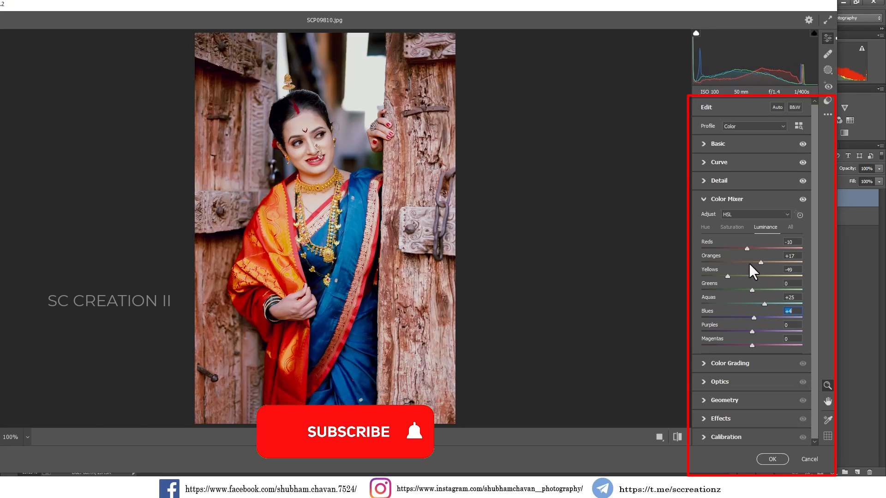
{"action": "left_click", "coordinate": [734, 228]}
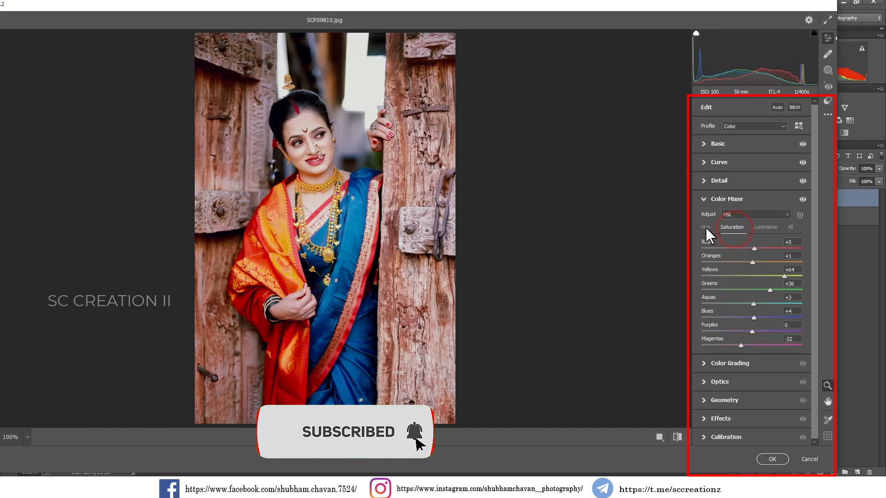
{"action": "left_click", "coordinate": [705, 227]}
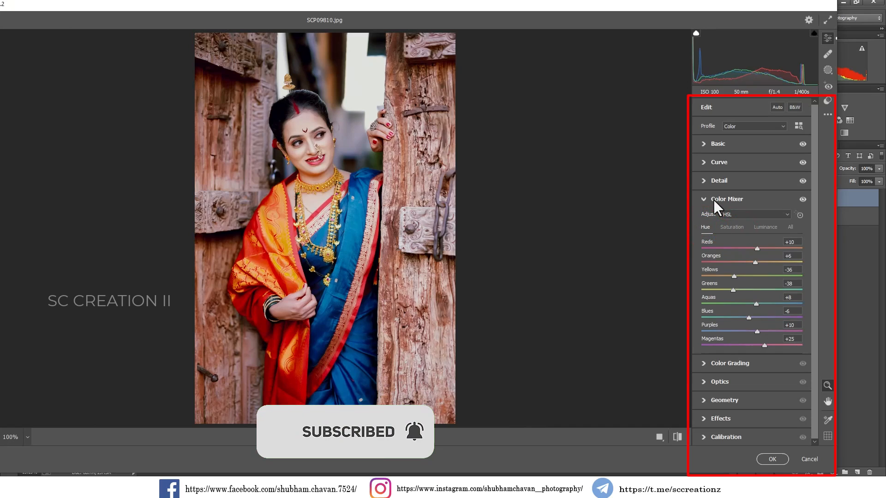
{"action": "left_click", "coordinate": [714, 199]}
Step: Colour grade the shadows with Hue 34 and Saturation 13, and set Blending to 100 and Balance to +15
{"action": "left_click", "coordinate": [720, 218]}
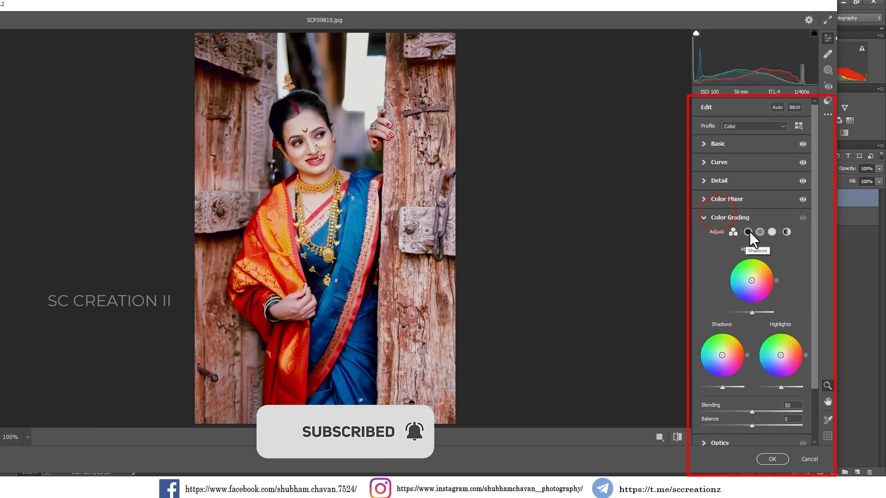
{"action": "left_click", "coordinate": [749, 231]}
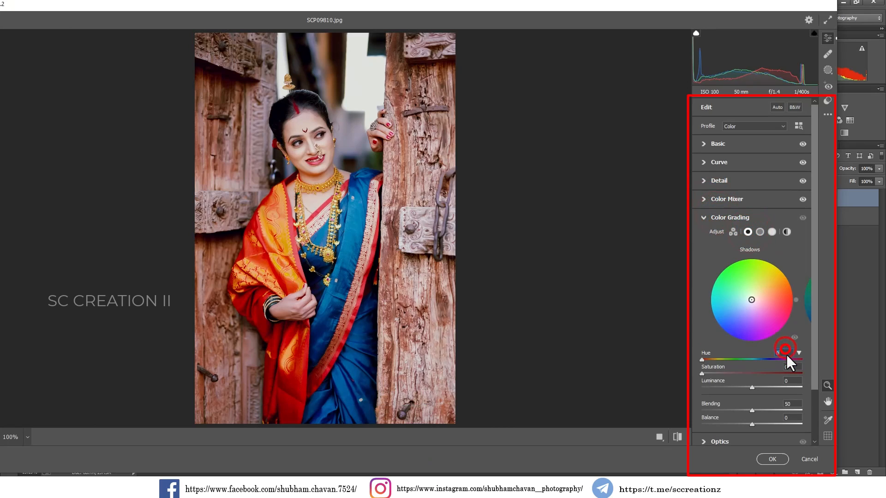
{"action": "type", "text": "34"}
{"action": "left_click_drag", "start_coordinate": [707, 375], "coordinate": [713, 375]}
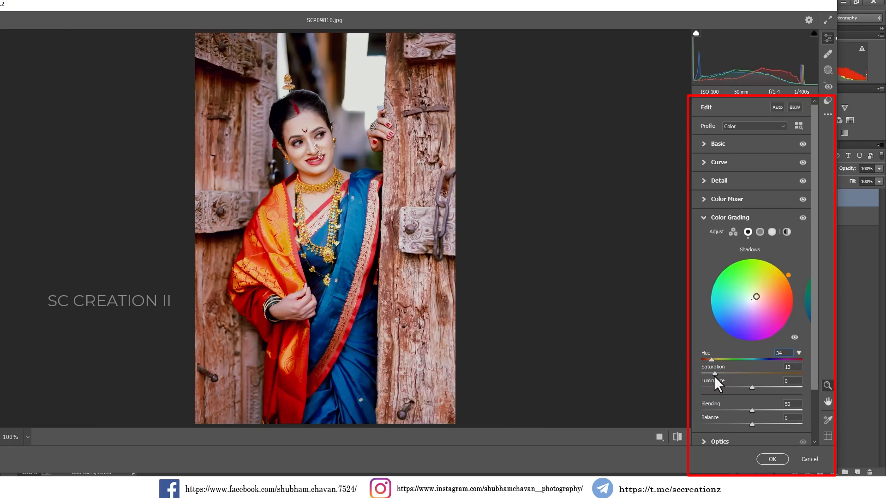
{"action": "left_click_drag", "start_coordinate": [752, 411], "coordinate": [806, 416]}
{"action": "mouse_move", "coordinate": [752, 424]}
{"action": "left_mouse_down"}
{"action": "mouse_move", "coordinate": [730, 424]}
{"action": "mouse_move", "coordinate": [775, 424]}
{"action": "mouse_move", "coordinate": [744, 423]}
{"action": "mouse_move", "coordinate": [758, 424]}
{"action": "left_mouse_up"}
Step: Colour grade the highlights with Hue 193 and Saturation 9, and recheck the shadows values
{"action": "left_click", "coordinate": [772, 232]}
{"action": "left_click", "coordinate": [783, 353]}
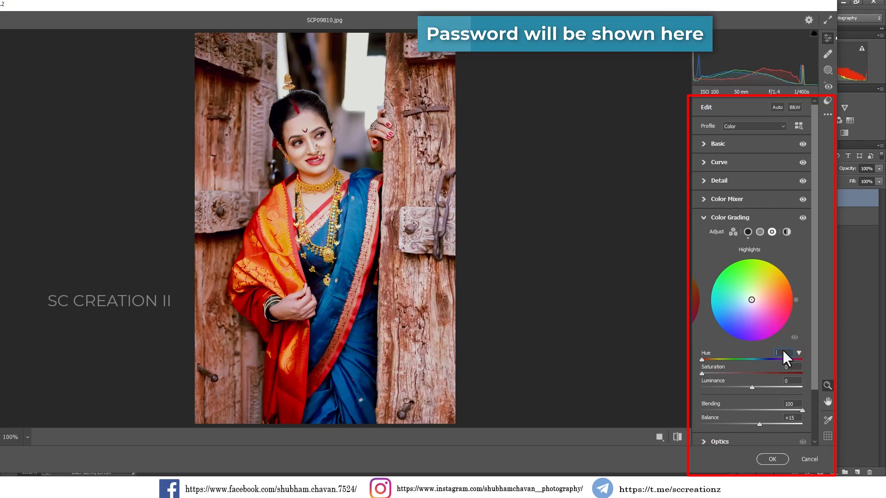
{"action": "key", "text": "BackSpace"}
{"action": "type", "text": "193"}
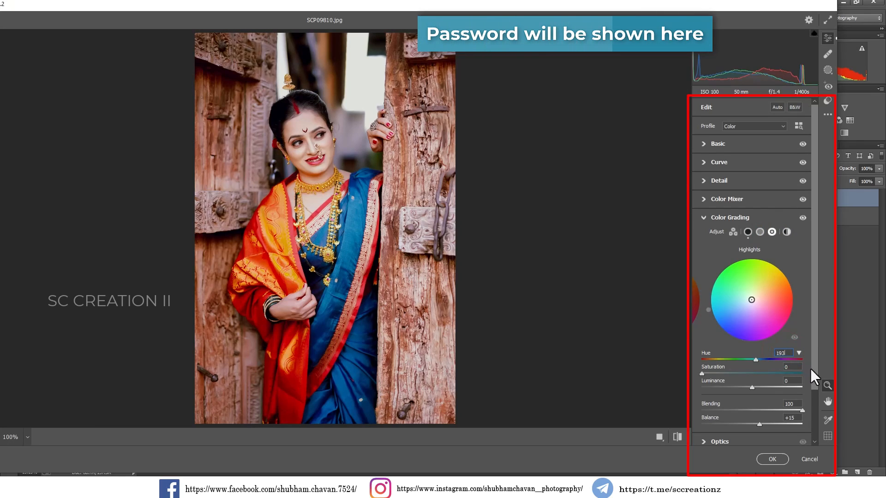
{"action": "left_click", "coordinate": [712, 374]}
{"action": "left_click_drag", "start_coordinate": [711, 378], "coordinate": [710, 378]}
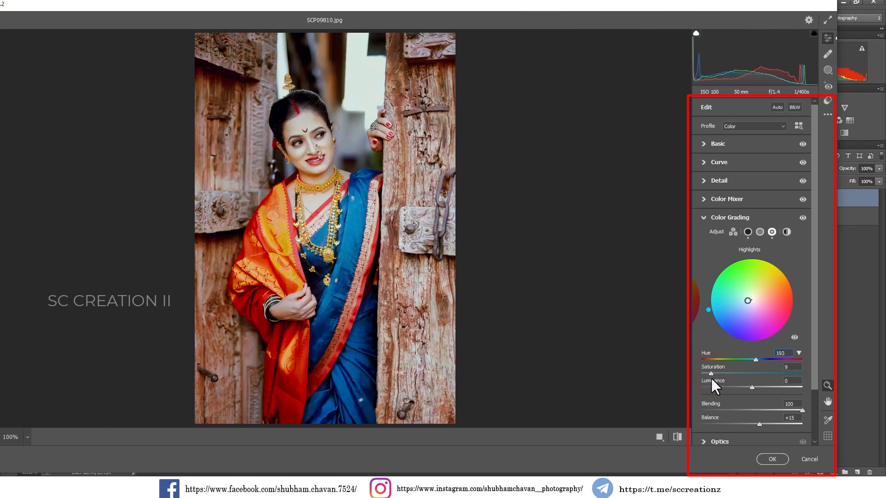
{"action": "left_click", "coordinate": [745, 233]}
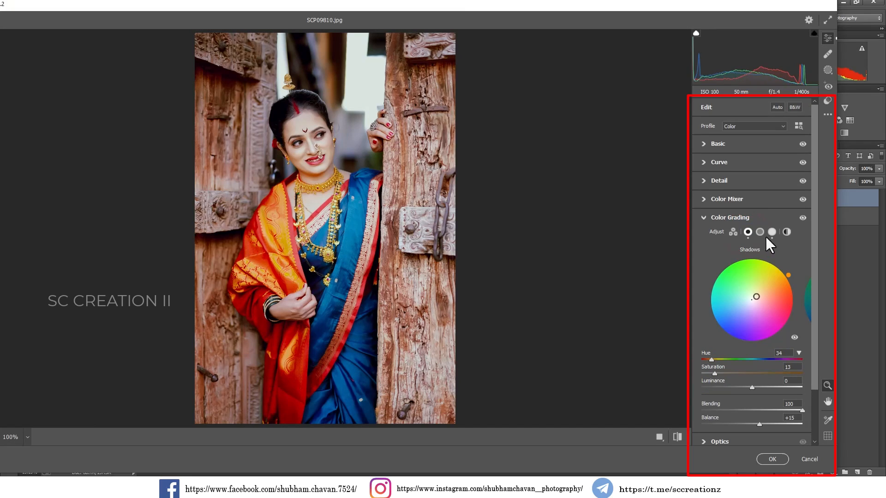
{"action": "left_click", "coordinate": [727, 217]}
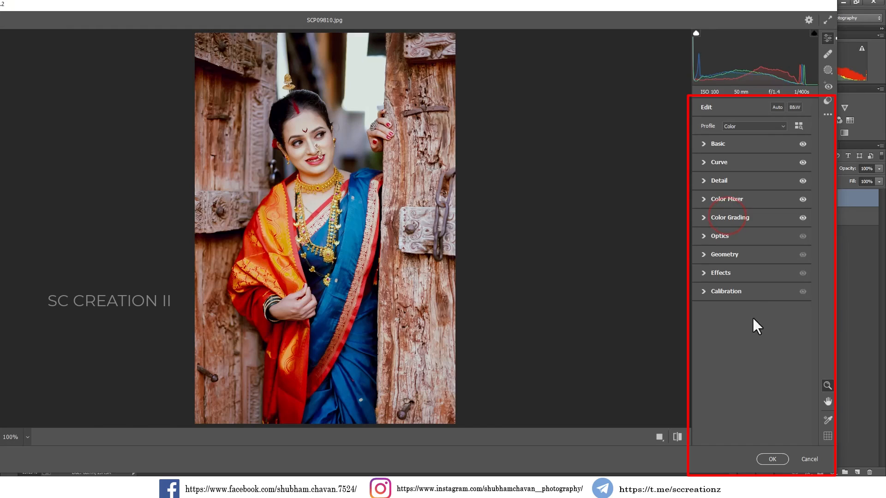
Step: Calibrate the Blue Primary with Saturation -17 and Hue -24
{"action": "left_click", "coordinate": [732, 292]}
{"action": "left_click_drag", "start_coordinate": [752, 438], "coordinate": [742, 439]}
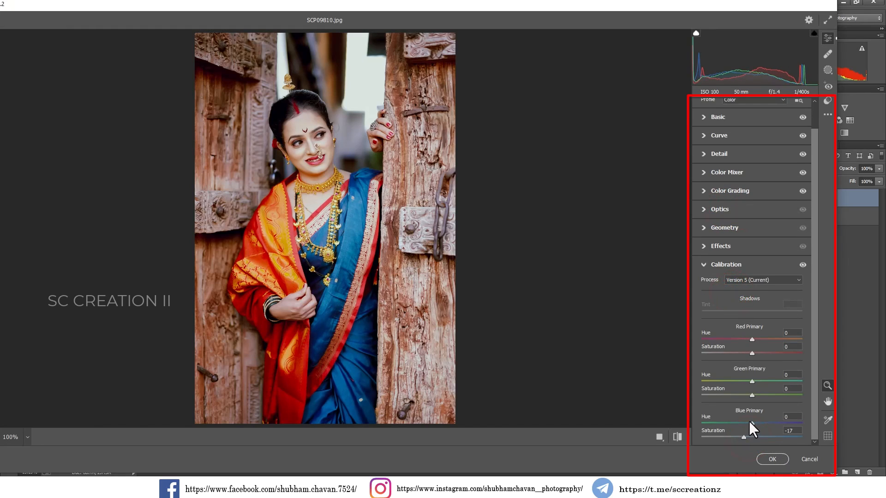
{"action": "mouse_move", "coordinate": [747, 422]}
{"action": "left_mouse_down"}
{"action": "mouse_move", "coordinate": [735, 423]}
{"action": "mouse_move", "coordinate": [774, 425]}
{"action": "mouse_move", "coordinate": [740, 426]}
{"action": "left_mouse_up"}
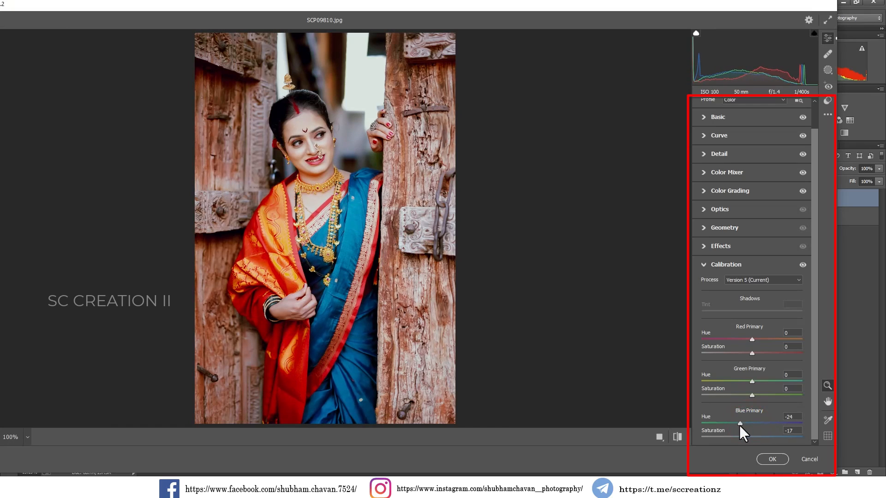
Step: Calibrate the Green Primary with Hue +24 and Saturation +22, and set the Red Primary Hue to +1
{"action": "left_click_drag", "start_coordinate": [765, 381], "coordinate": [777, 382]}
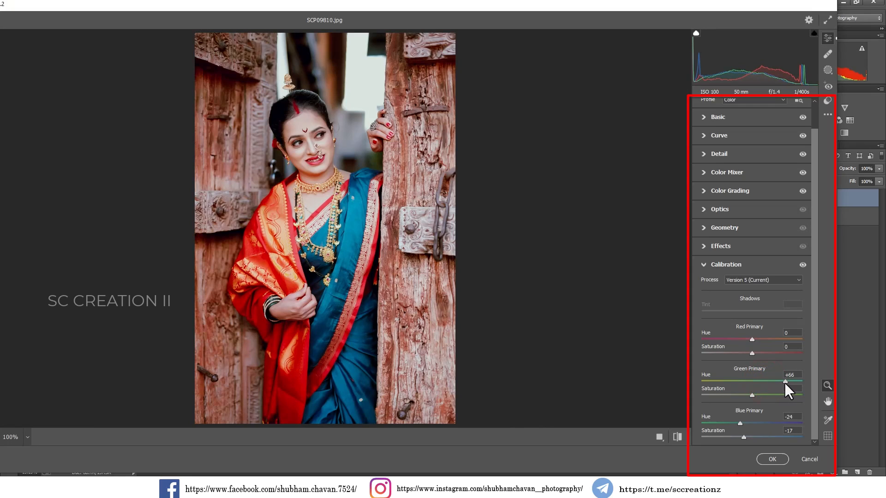
{"action": "left_click_drag", "start_coordinate": [760, 396], "coordinate": [765, 396]}
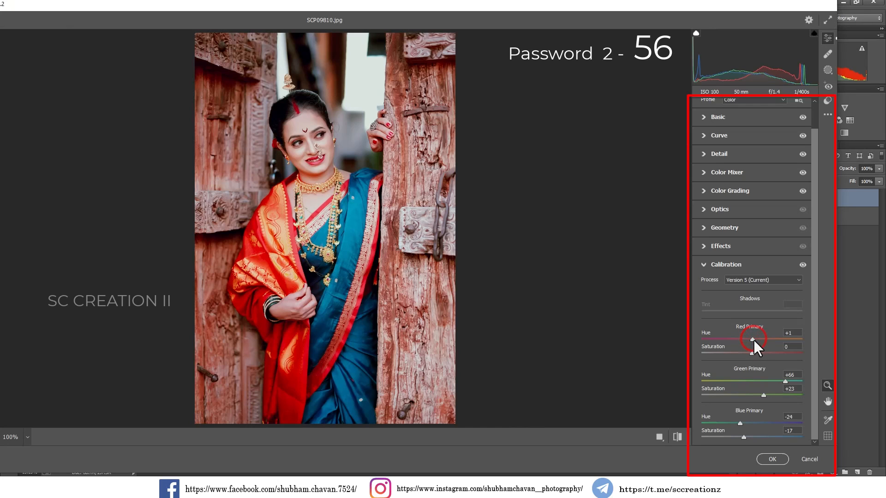
{"action": "left_click_drag", "start_coordinate": [311, 149], "coordinate": [330, 171]}
{"action": "left_click", "coordinate": [328, 169]}
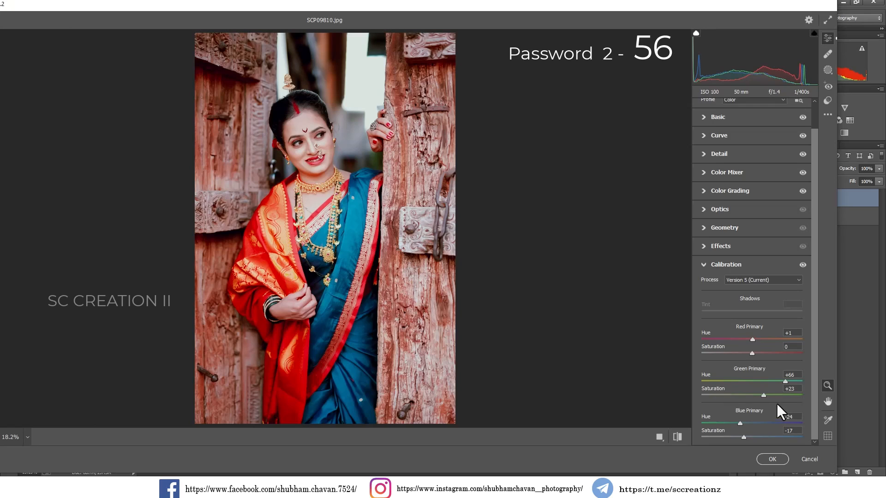
{"action": "left_click_drag", "start_coordinate": [763, 396], "coordinate": [765, 398]}
{"action": "left_click", "coordinate": [764, 398]}
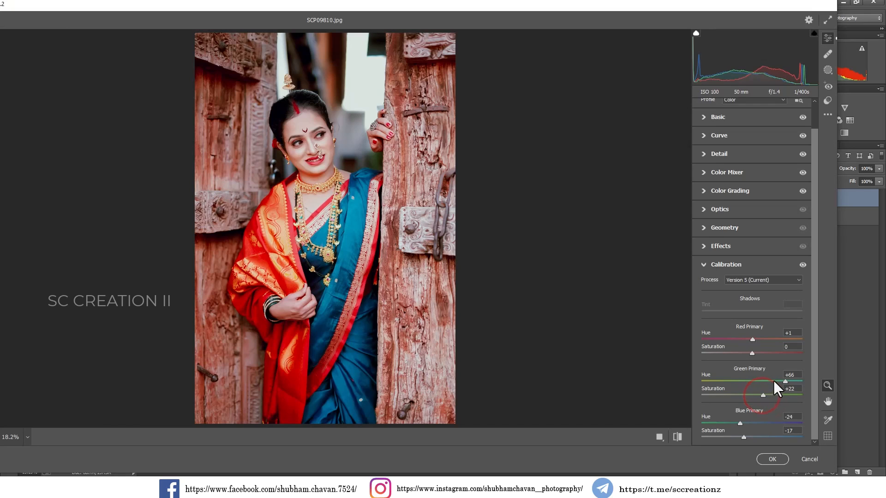
{"action": "mouse_move", "coordinate": [777, 381]}
{"action": "left_mouse_down"}
{"action": "mouse_move", "coordinate": [727, 381]}
{"action": "mouse_move", "coordinate": [773, 385]}
{"action": "mouse_move", "coordinate": [763, 384]}
{"action": "left_mouse_up"}
Step: Compare the graded portrait with the original in a side-by-side before/after view, checking the sari and jewellery up close
{"action": "left_click_drag", "start_coordinate": [303, 123], "coordinate": [356, 184]}
{"action": "left_click", "coordinate": [357, 184]}
{"action": "left_click", "coordinate": [663, 437]}
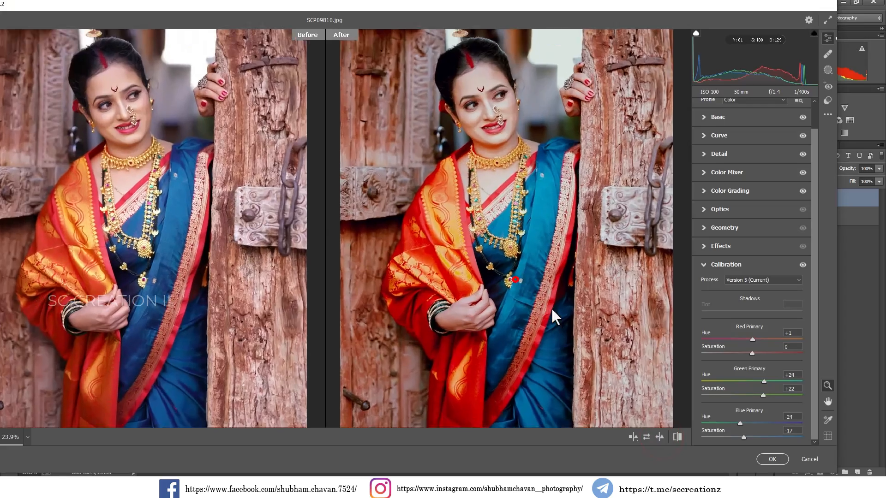
{"action": "left_click", "coordinate": [515, 280]}
{"action": "left_click", "coordinate": [540, 297]}
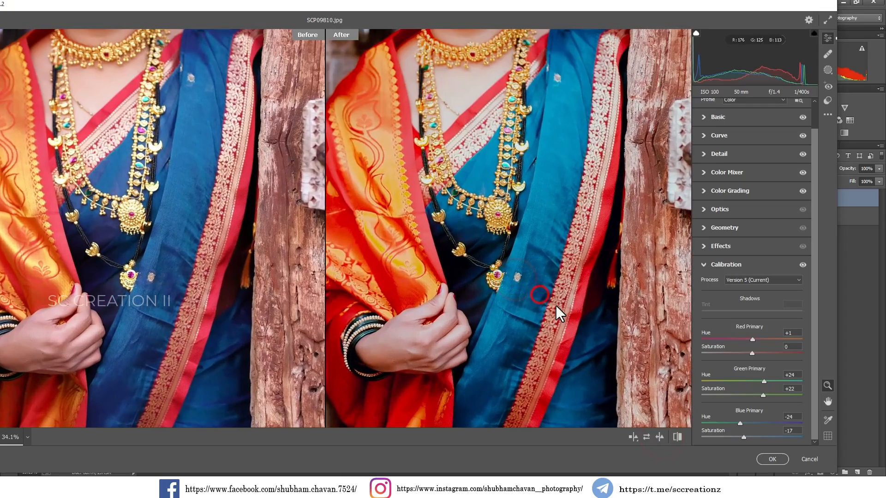
{"action": "left_click", "coordinate": [566, 192]}
Step: Recheck the HSL hue values and set the Blues saturation to +10
{"action": "left_click", "coordinate": [710, 173]}
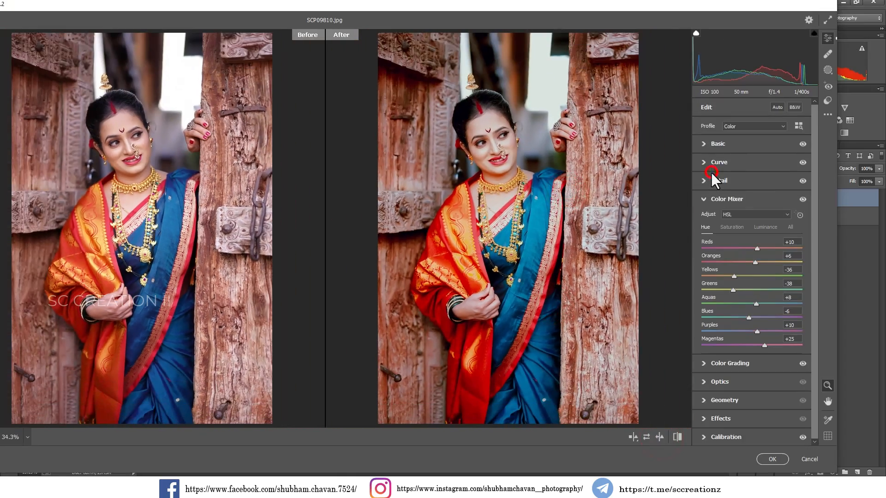
{"action": "left_click", "coordinate": [737, 227]}
{"action": "mouse_move", "coordinate": [763, 318]}
{"action": "left_mouse_down"}
{"action": "mouse_move", "coordinate": [777, 318]}
{"action": "mouse_move", "coordinate": [713, 317]}
{"action": "mouse_move", "coordinate": [787, 320]}
{"action": "mouse_move", "coordinate": [756, 318]}
{"action": "left_mouse_up"}
{"action": "left_click", "coordinate": [754, 304]}
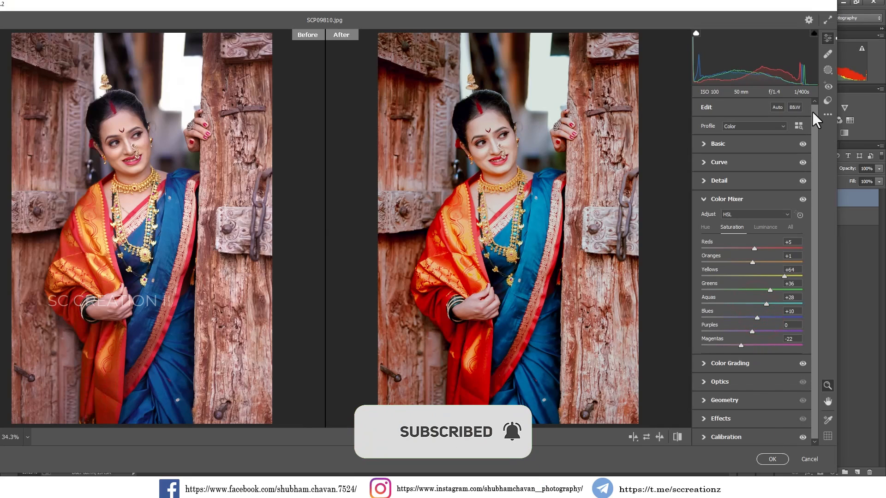
Step: Save the default subset of Camera Raw settings to a file named "traditional modelshoot"
{"action": "left_click", "coordinate": [828, 115]}
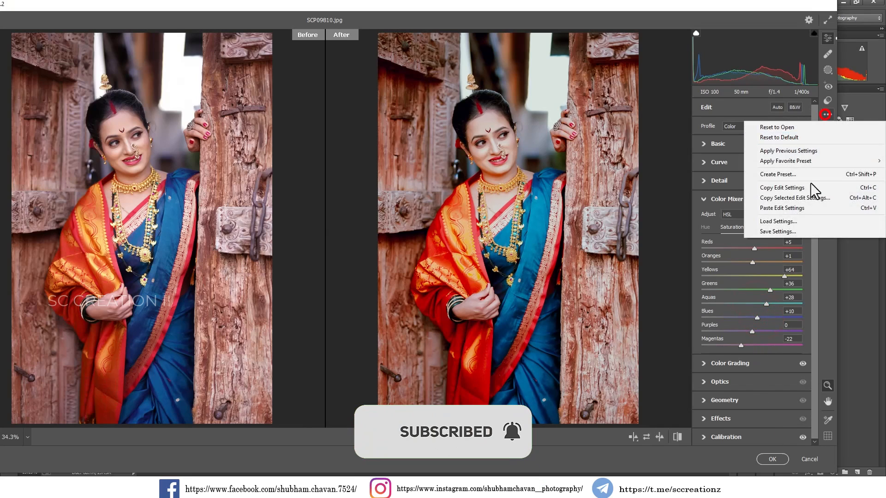
{"action": "left_click", "coordinate": [779, 232]}
{"action": "left_click", "coordinate": [515, 127]}
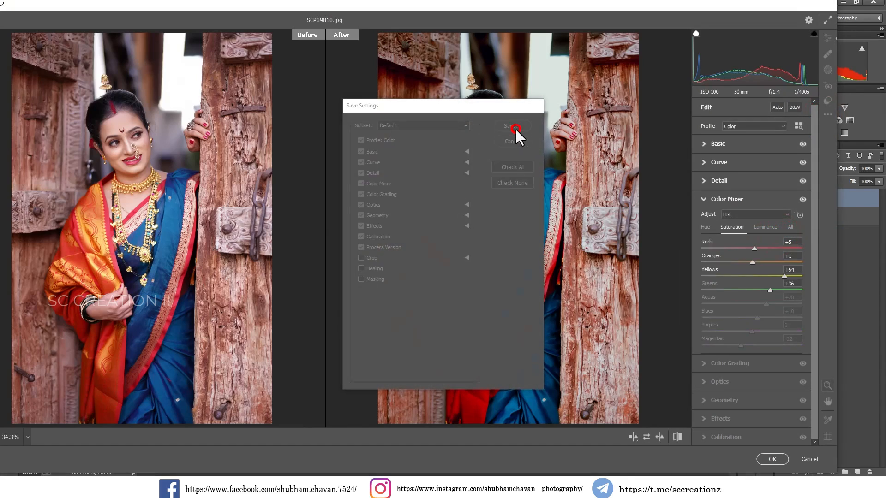
{"action": "left_click", "coordinate": [510, 133]}
{"action": "double_click", "coordinate": [319, 428]}
{"action": "type", "text": "tradi"}
{"action": "type", "text": "tional mode"}
{"action": "type", "text": "lshoot"}
{"action": "key", "text": "Return"}
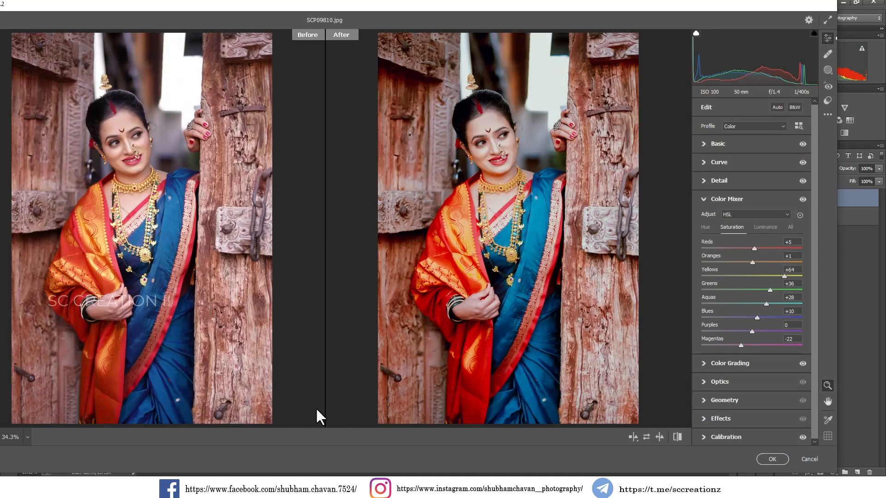
Step: Apply the Camera Raw grade to the color layer and compare the portrait with that layer hidden and shown
{"action": "left_click", "coordinate": [771, 459]}
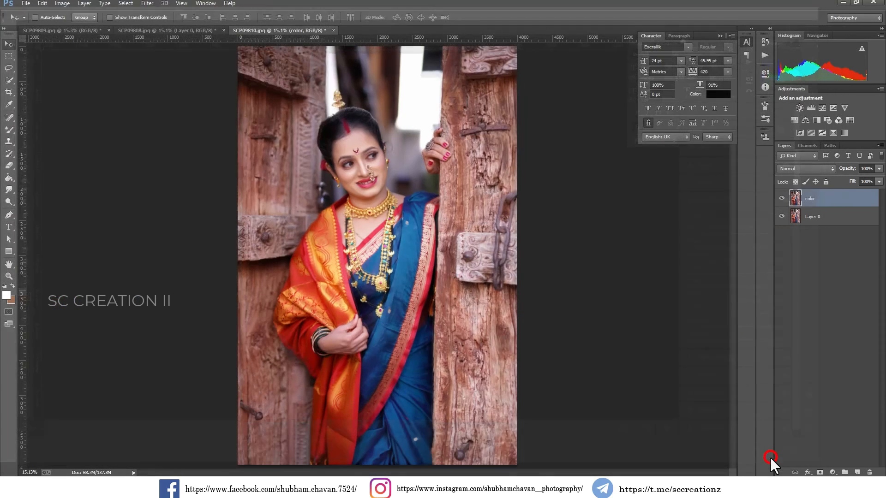
{"action": "left_click", "coordinate": [780, 200]}
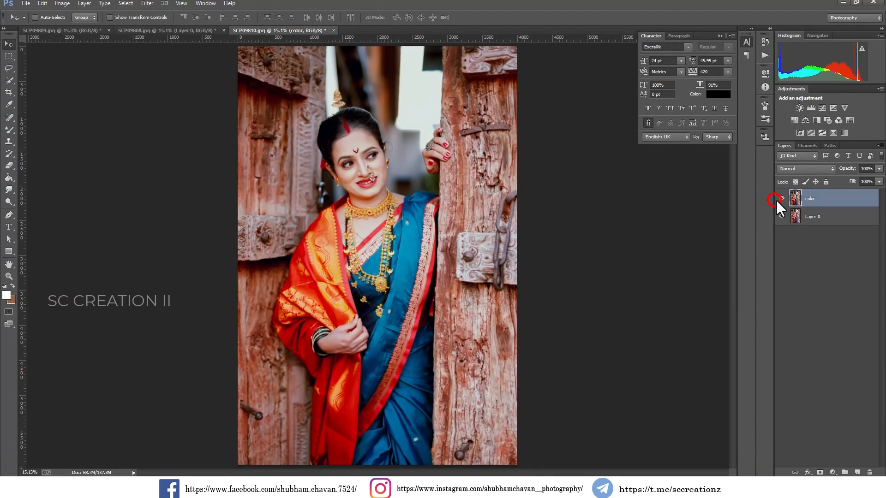
{"action": "left_click", "coordinate": [779, 199]}
{"action": "left_click", "coordinate": [777, 200]}
{"action": "left_click", "coordinate": [777, 199]}
{"action": "left_click", "coordinate": [777, 199]}
{"action": "left_click", "coordinate": [777, 200]}
Step: Duplicate the color layer as "color copy" and apply Auto Tone to the duplicate
{"action": "right_click", "coordinate": [840, 201]}
{"action": "left_click", "coordinate": [737, 137]}
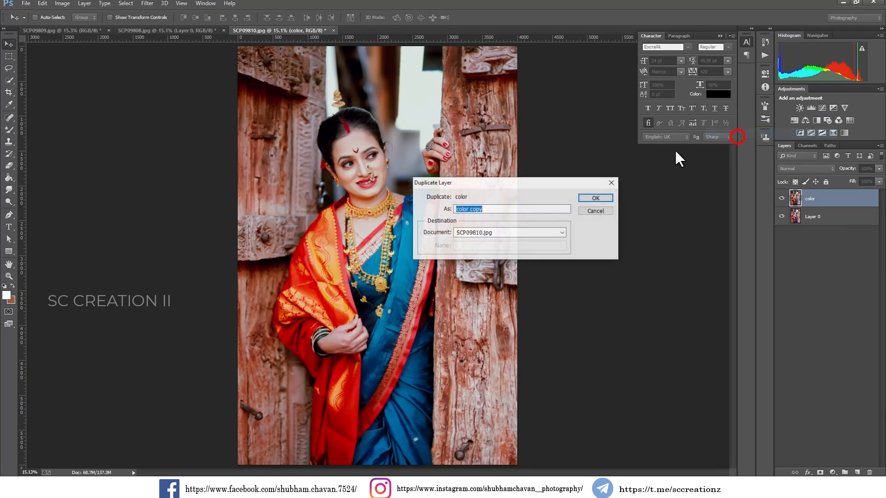
{"action": "left_click", "coordinate": [603, 198]}
{"action": "left_click", "coordinate": [55, 5]}
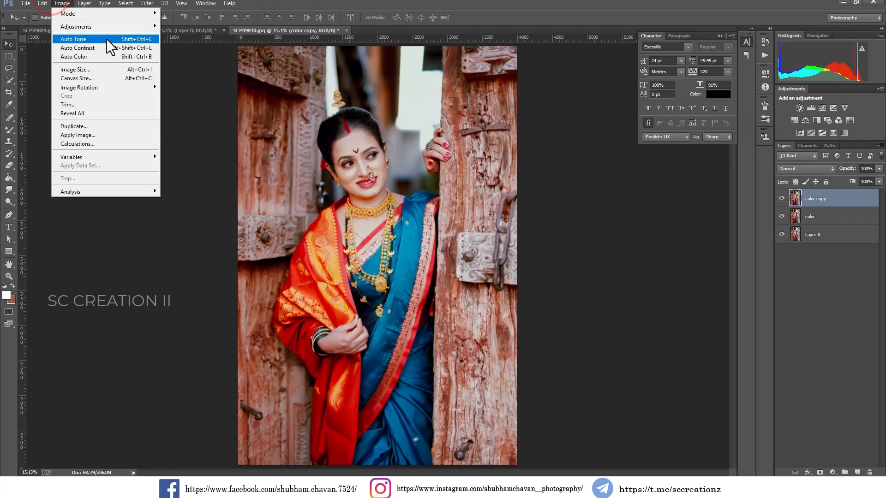
{"action": "left_click", "coordinate": [106, 37]}
Step: Reduce the color copy layer's opacity to 30% and compare the portrait with that layer hidden and shown
{"action": "left_click", "coordinate": [879, 169]}
{"action": "left_click_drag", "start_coordinate": [878, 179], "coordinate": [851, 180]}
{"action": "left_click", "coordinate": [782, 198]}
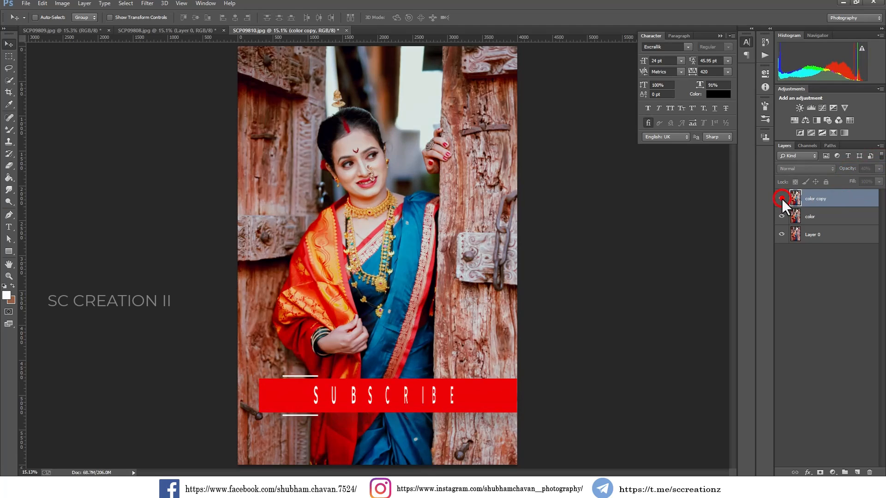
{"action": "left_click", "coordinate": [781, 199]}
{"action": "left_click", "coordinate": [782, 198]}
{"action": "left_click", "coordinate": [782, 199]}
{"action": "left_click", "coordinate": [863, 199]}
{"action": "left_click_drag", "start_coordinate": [851, 170], "coordinate": [843, 174]}
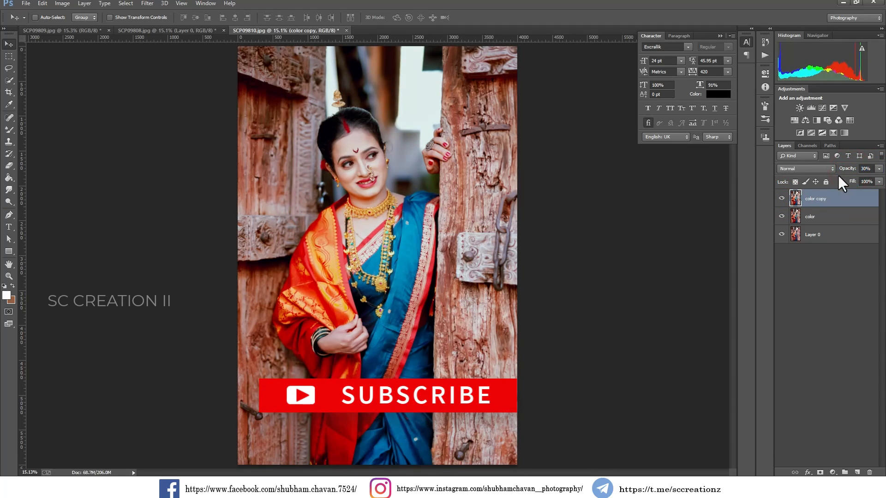
{"action": "left_click", "coordinate": [781, 198]}
{"action": "left_click", "coordinate": [782, 198]}
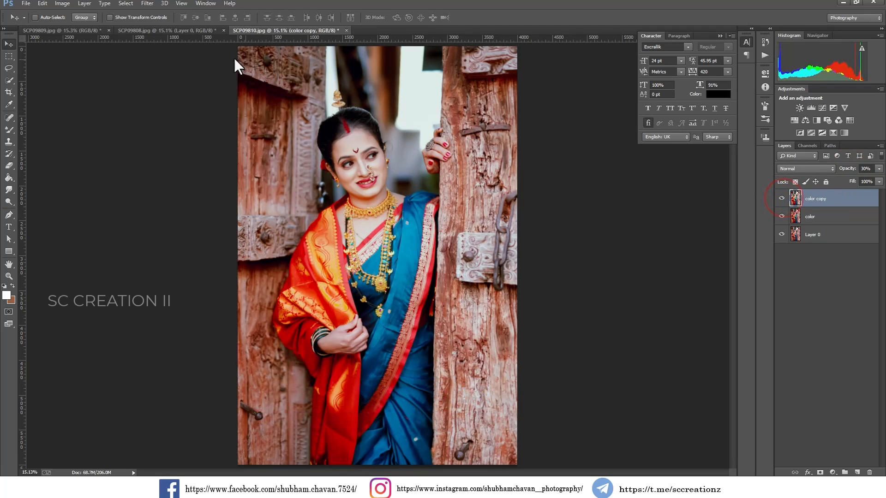
Step: In SCP09808.jpg, duplicate Layer 0 and reapply the last Camera Raw filter to the copy
{"action": "left_click", "coordinate": [181, 31]}
{"action": "right_click", "coordinate": [825, 203]}
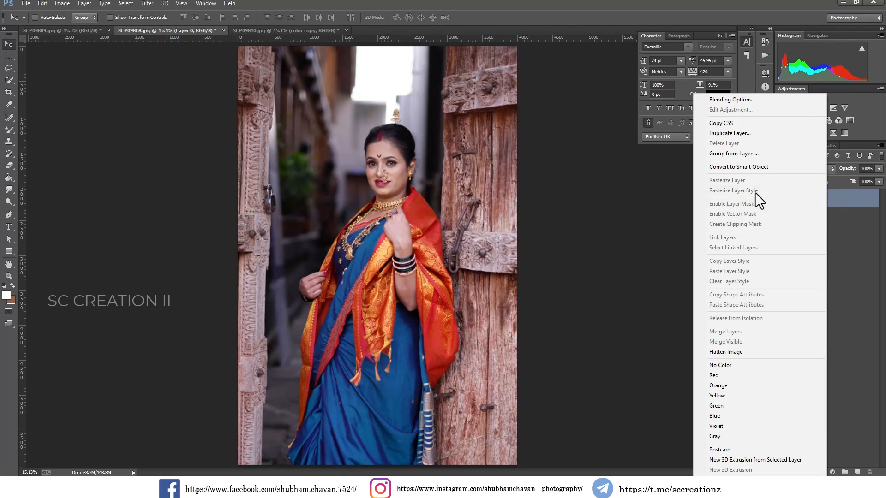
{"action": "left_click", "coordinate": [723, 136]}
{"action": "left_click", "coordinate": [594, 199]}
{"action": "left_click", "coordinate": [155, 4]}
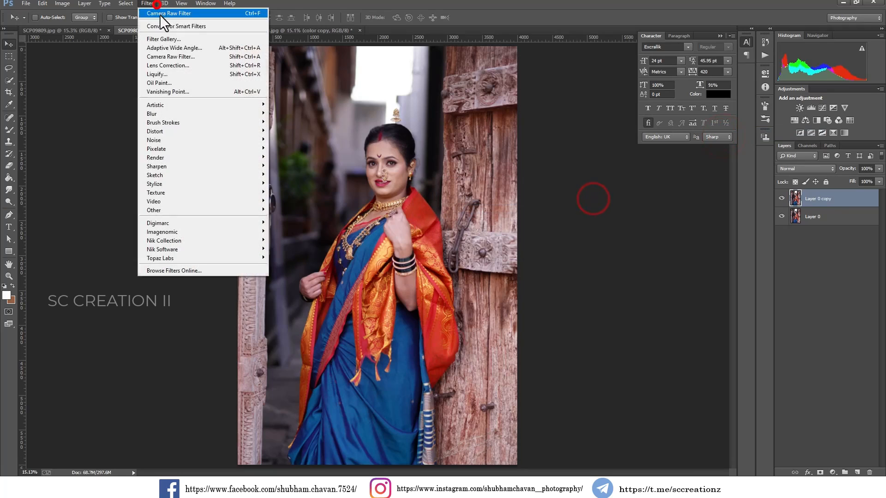
{"action": "left_click", "coordinate": [197, 15]}
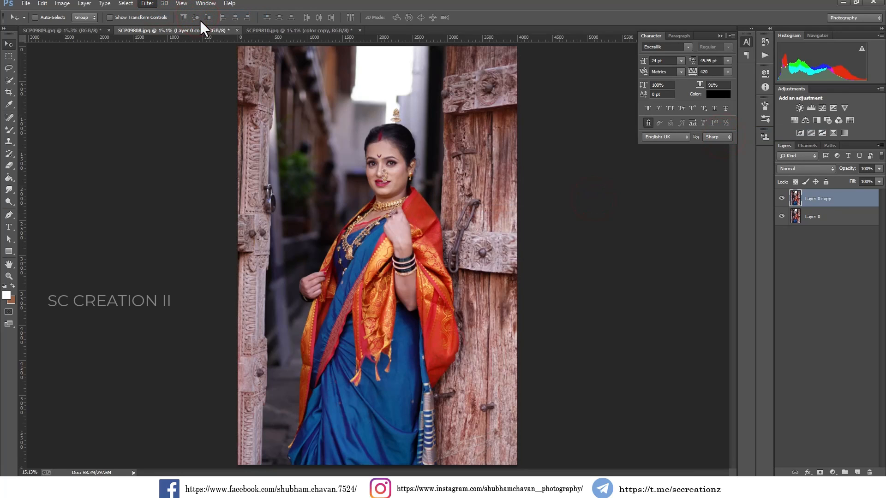
Step: Compare the graded Layer 0 copy with the original layer and apply Auto Tone to the copy
{"action": "left_click", "coordinate": [780, 198]}
{"action": "left_click", "coordinate": [780, 198]}
{"action": "left_click", "coordinate": [63, 4]}
{"action": "left_click", "coordinate": [88, 36]}
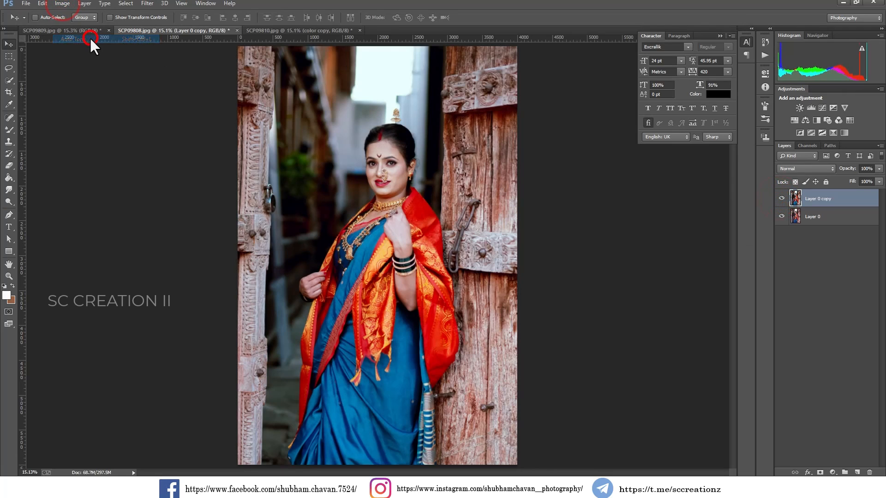
Step: In SCP09809.jpg, reapply the last Camera Raw filter and Auto Tone directly to the Background layer
{"action": "left_click", "coordinate": [79, 30]}
{"action": "left_click", "coordinate": [147, 3]}
{"action": "left_click", "coordinate": [160, 14]}
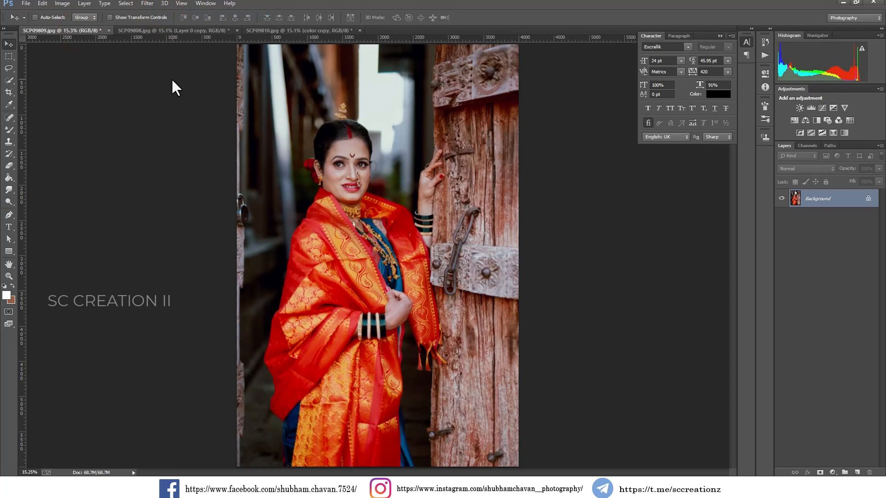
{"action": "left_click", "coordinate": [62, 3]}
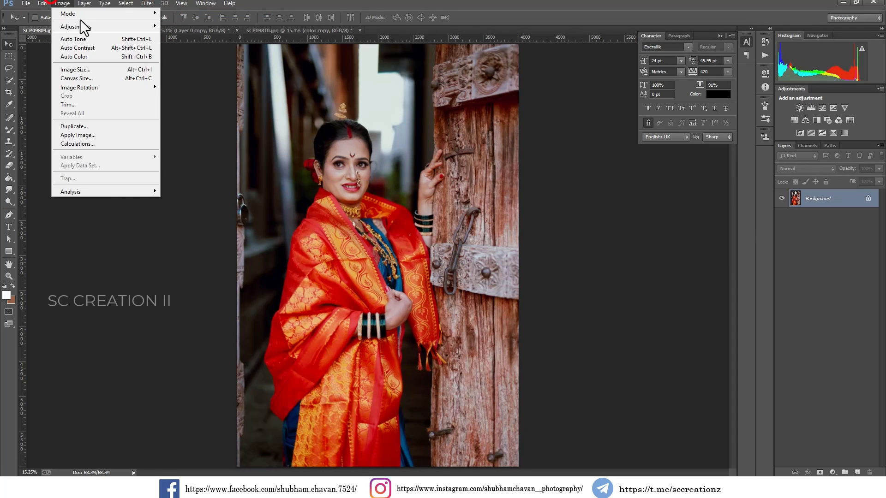
{"action": "left_click", "coordinate": [84, 39]}
{"action": "left_click", "coordinate": [408, 123]}
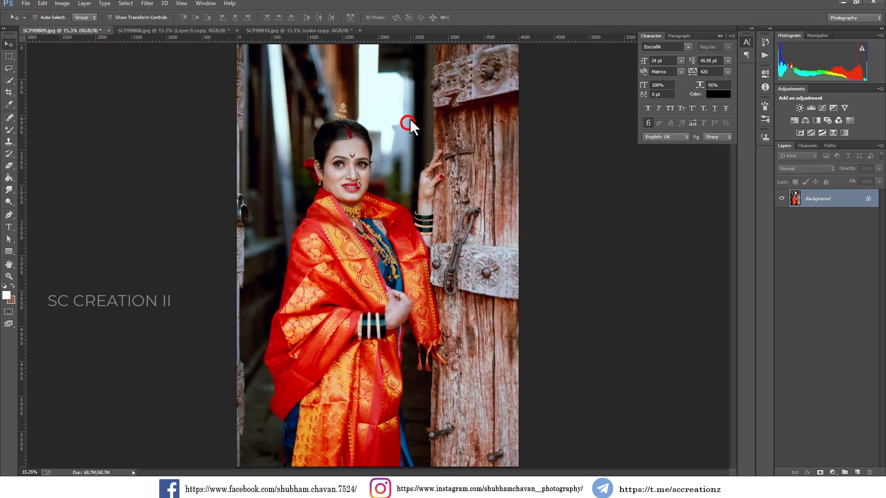
Step: Review the finished grades across SCP09808.jpg, SCP09810.jpg and SCP09809.jpg
{"action": "left_click", "coordinate": [187, 30]}
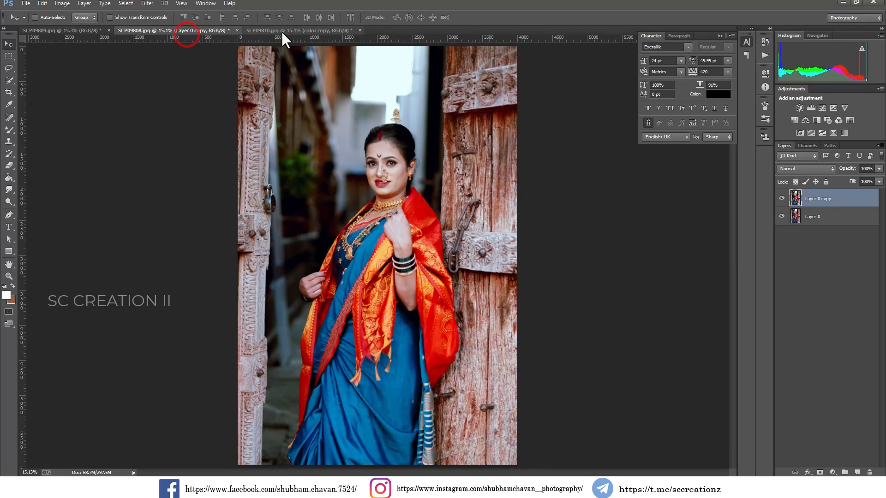
{"action": "left_click", "coordinate": [281, 30]}
{"action": "left_click", "coordinate": [192, 31]}
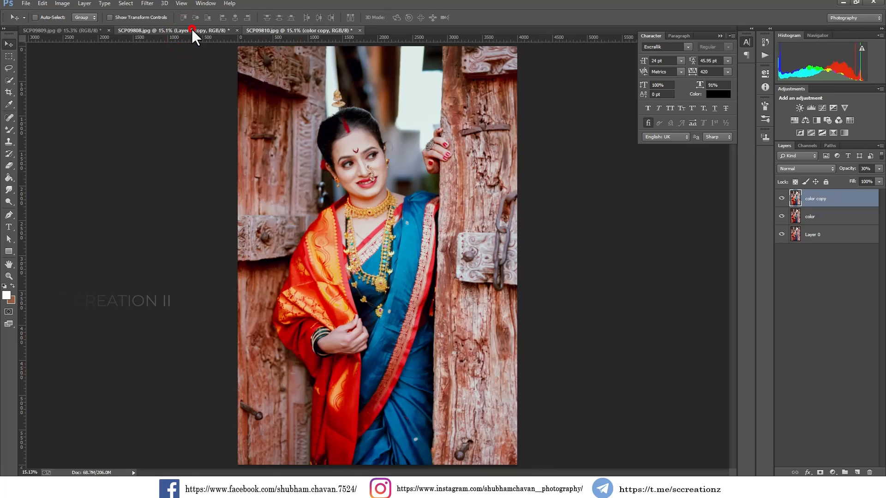
{"action": "left_click", "coordinate": [75, 29]}
{"action": "left_click", "coordinate": [178, 31]}
{"action": "left_click", "coordinate": [298, 31]}
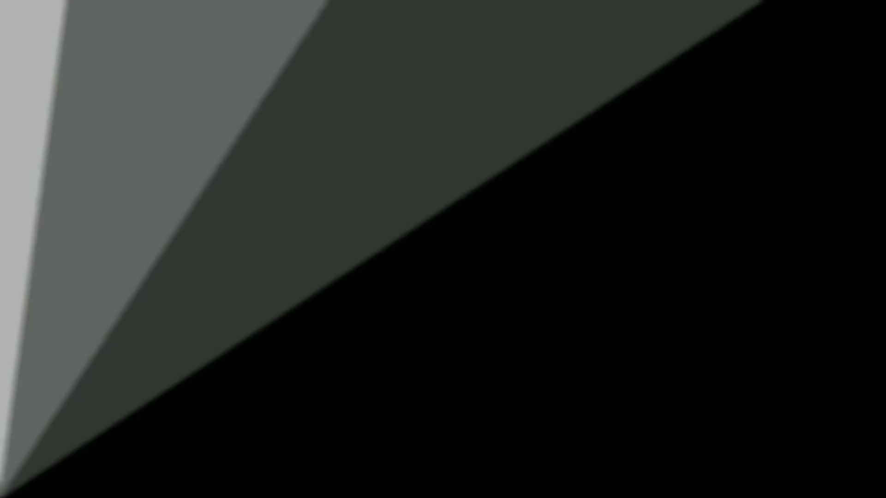